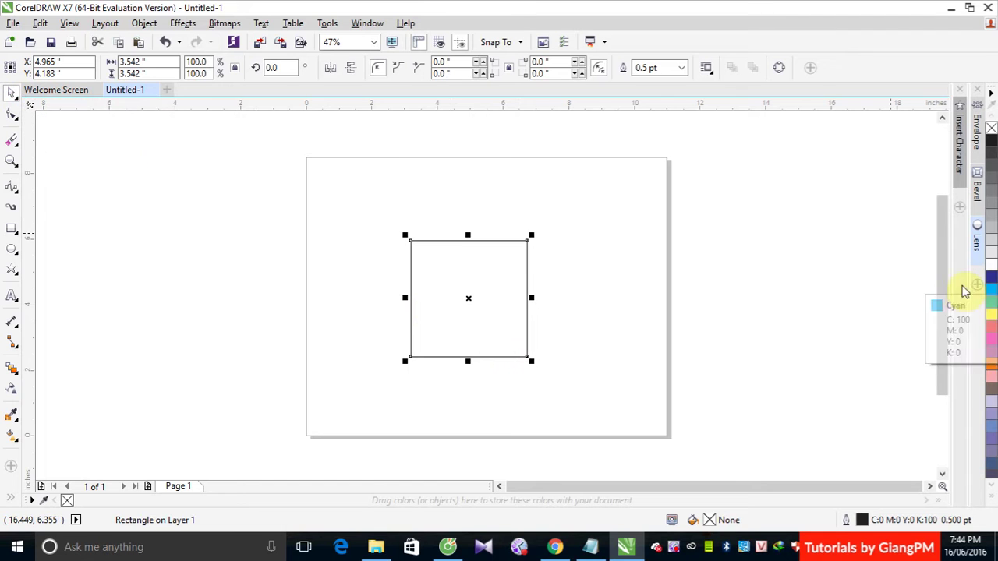
# - Fill the selected square with red and set the Distort tool to push and pull distortion
pyautogui.click(991, 326)
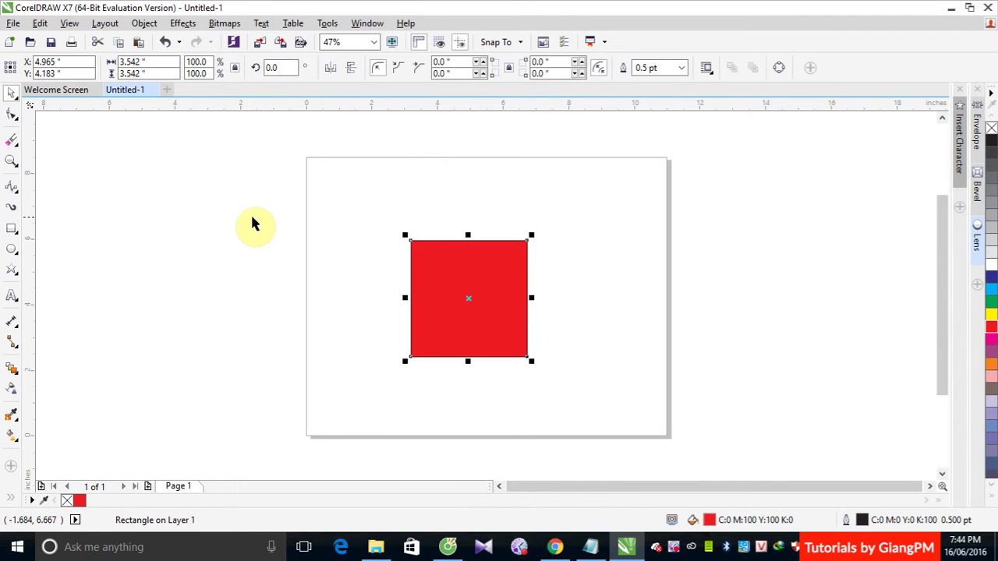
pyautogui.click(11, 369)
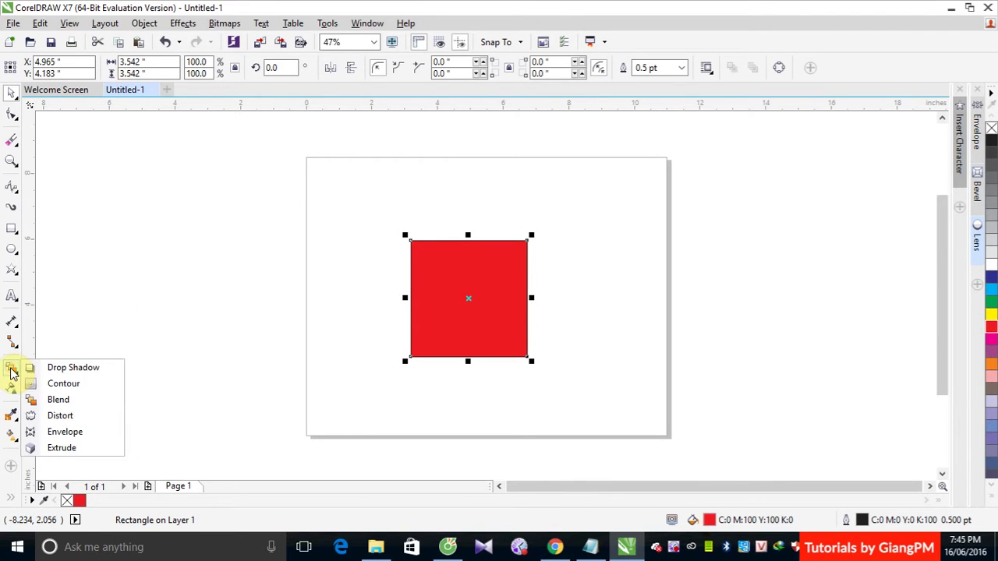
pyautogui.click(66, 415)
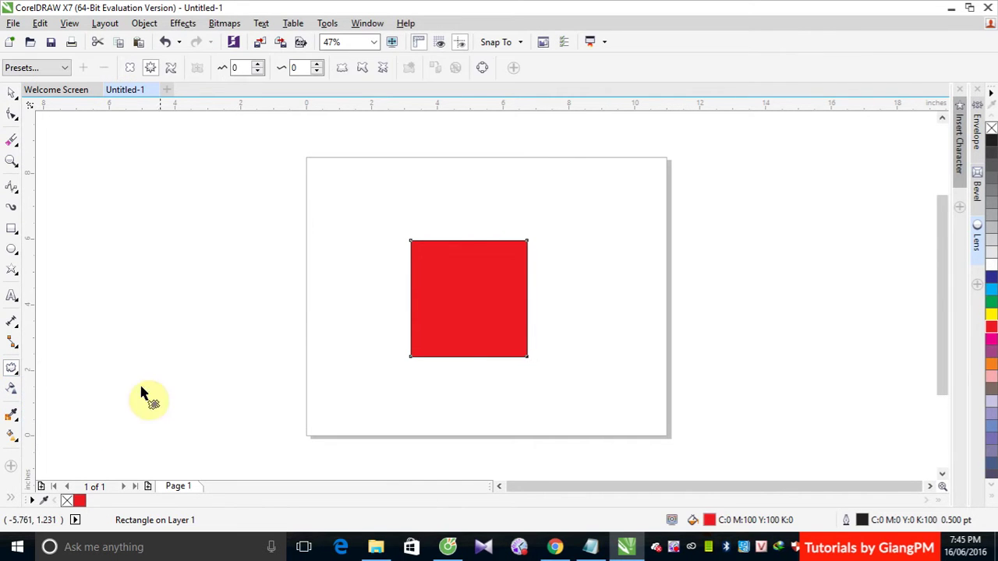
pyautogui.moveTo(445, 267); pyautogui.dragTo(458, 296)
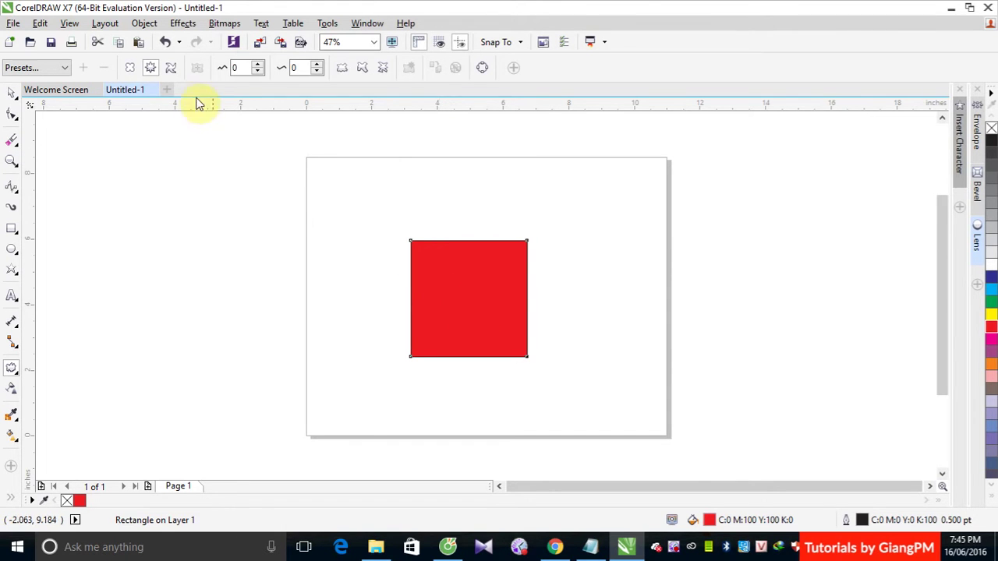
pyautogui.click(136, 68)
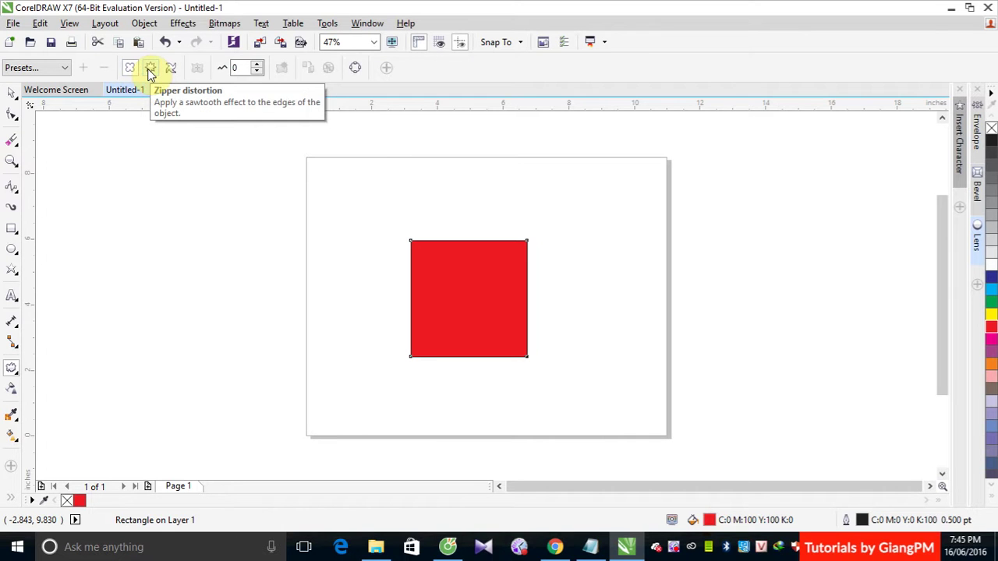
pyautogui.click(150, 69)
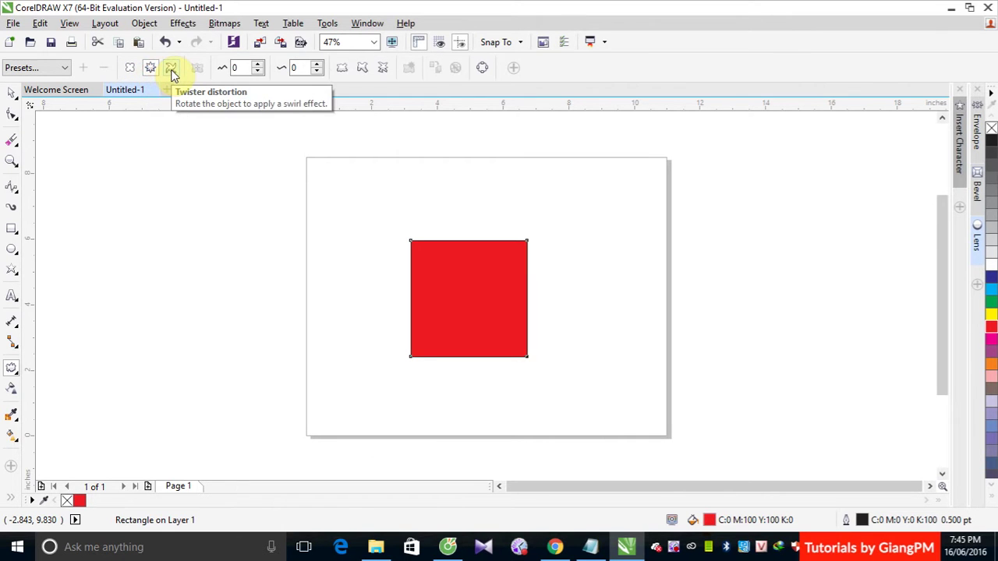
pyautogui.click(132, 70)
# - Distort the red square into a four-petal flower with a push and pull amplitude of -200 from its centre, undoing the last opposite pull
pyautogui.moveTo(482, 257)
pyautogui.mouseDown()
pyautogui.moveTo(461, 314)
pyautogui.moveTo(474, 304)
pyautogui.moveTo(452, 302)
pyautogui.moveTo(473, 243)
pyautogui.moveTo(513, 281)
pyautogui.moveTo(461, 304)
pyautogui.moveTo(588, 301)
pyautogui.moveTo(481, 291)
pyautogui.moveTo(463, 196)
pyautogui.mouseUp()
pyautogui.moveTo(463, 289); pyautogui.dragTo(263, 299)
pyautogui.moveTo(468, 301); pyautogui.dragTo(668, 314)
pyautogui.hotkey('ctrl', 'z')
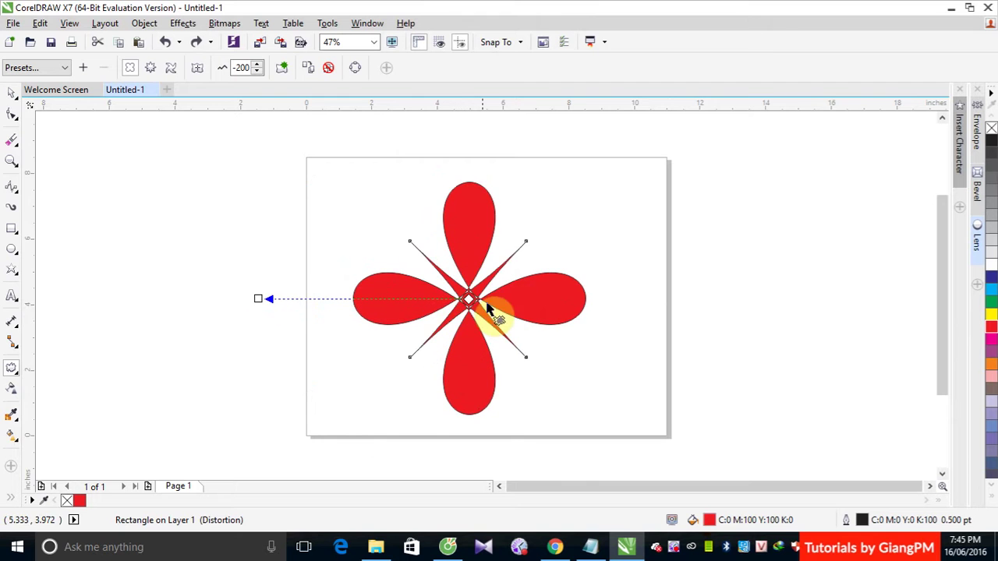
# - Vary the flower's push and pull amplitude through about -66, 82 and -80, ending at -200
pyautogui.moveTo(258, 299); pyautogui.dragTo(434, 299)
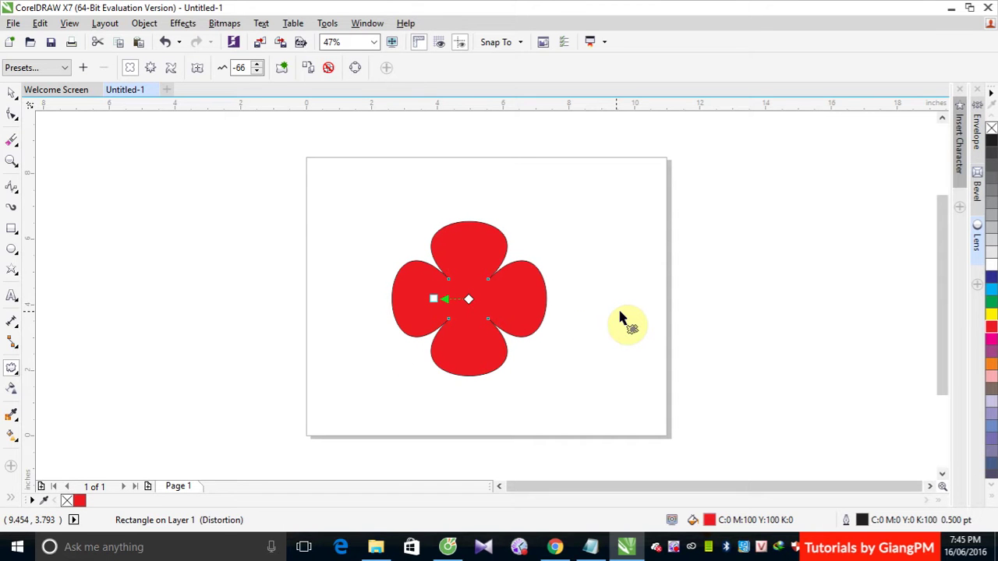
pyautogui.click(463, 333)
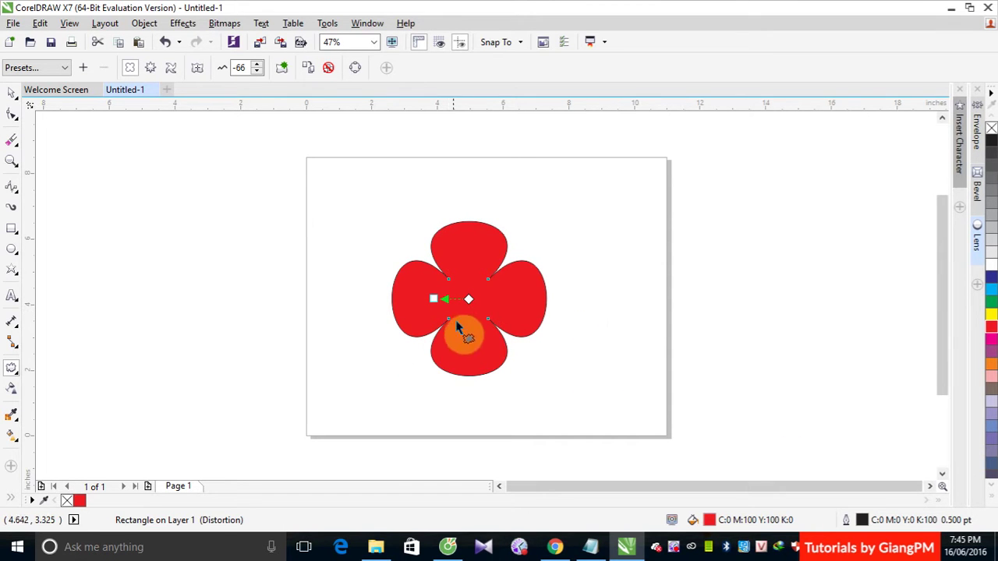
pyautogui.moveTo(434, 298); pyautogui.dragTo(509, 307)
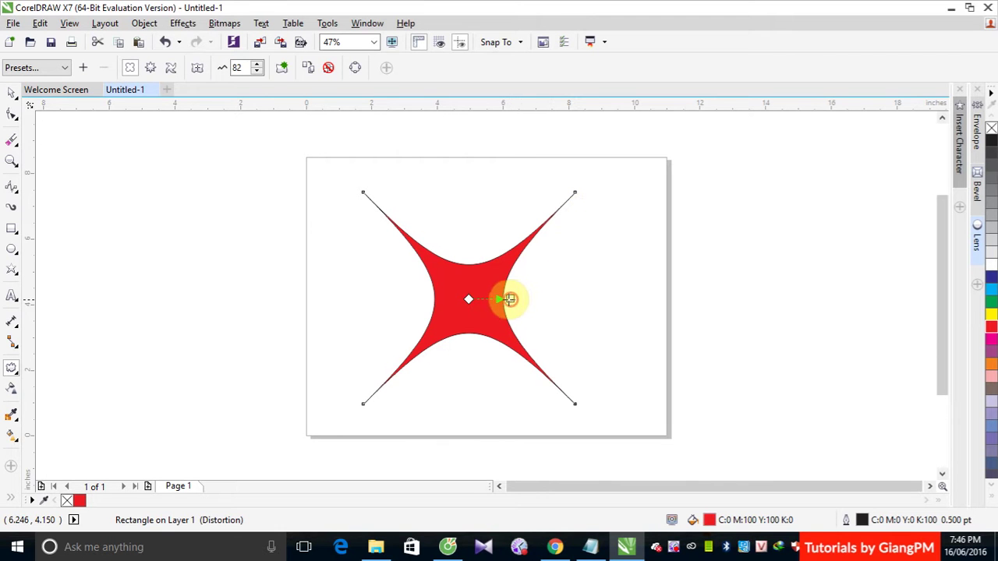
pyautogui.moveTo(509, 298); pyautogui.dragTo(427, 299)
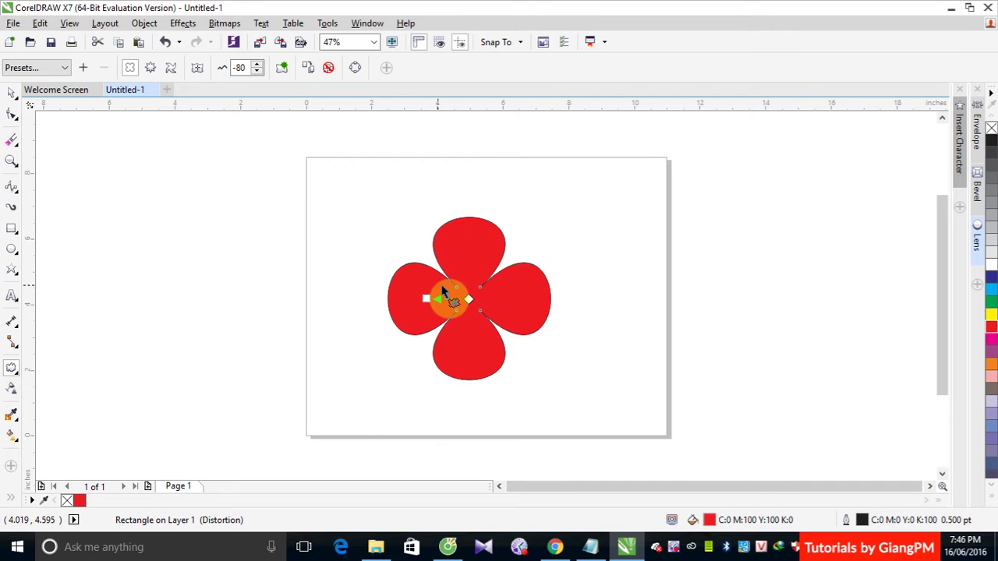
pyautogui.moveTo(467, 292)
pyautogui.mouseDown()
pyautogui.moveTo(486, 223)
pyautogui.moveTo(536, 274)
pyautogui.mouseUp()
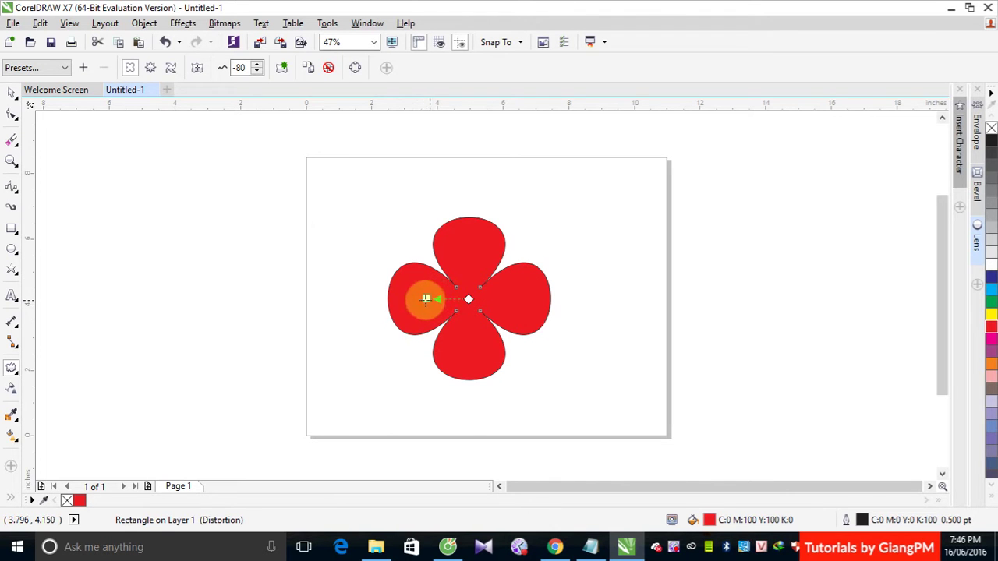
pyautogui.moveTo(425, 299); pyautogui.dragTo(304, 298)
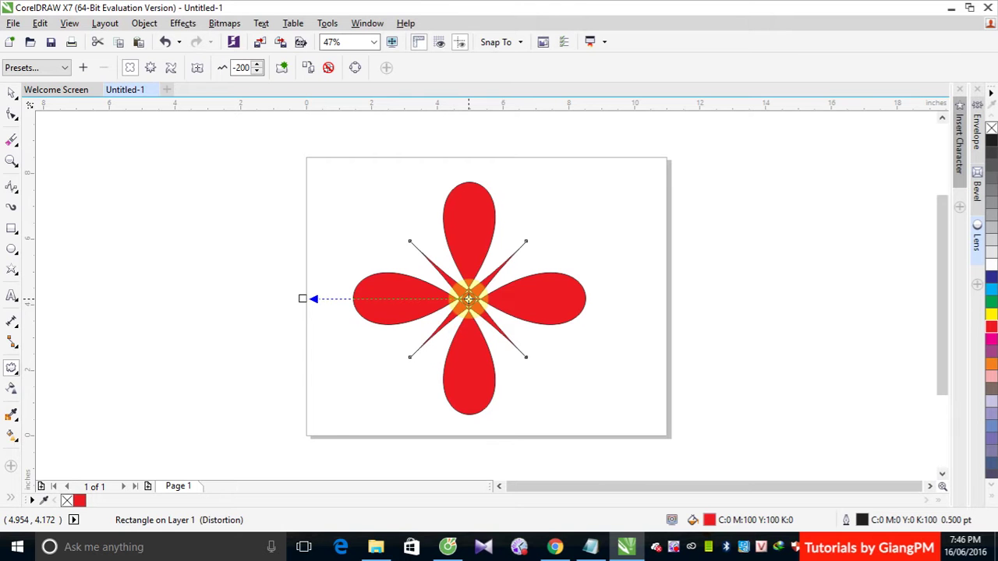
# - Move the distortion origin up and left of the flower, re-centre it, and adjust the amplitude to about -193
pyautogui.moveTo(469, 299); pyautogui.dragTo(375, 262)
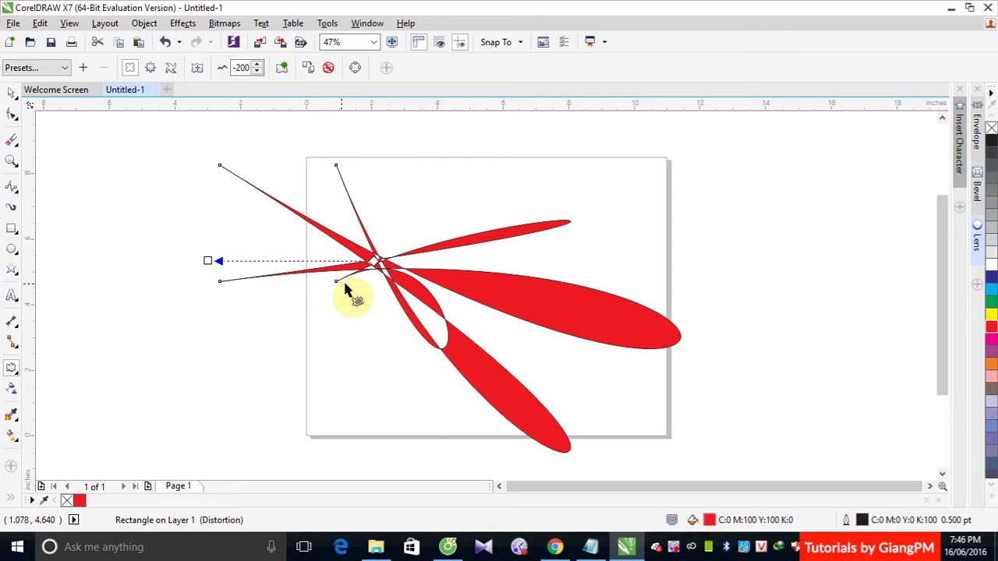
pyautogui.click(197, 70)
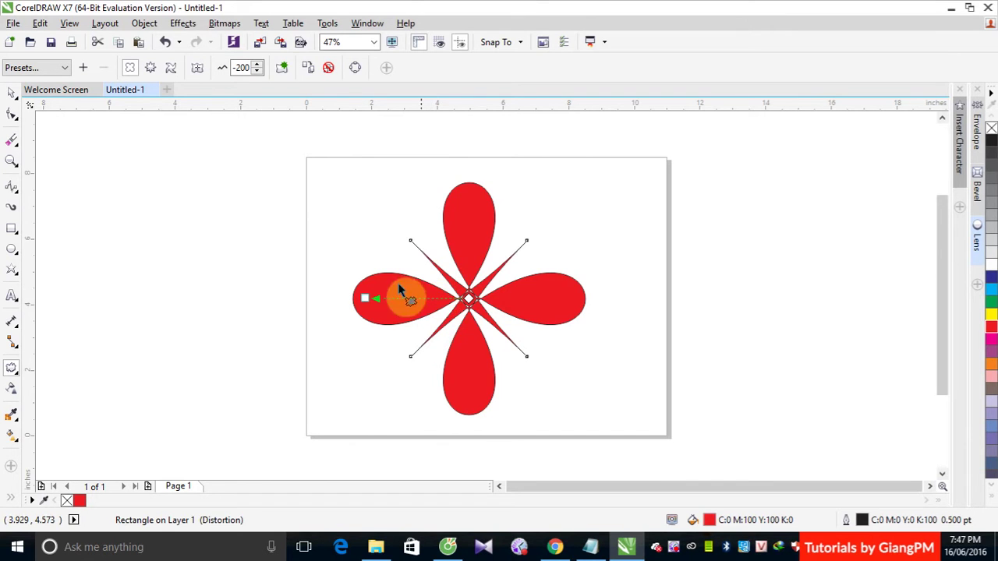
pyautogui.moveTo(364, 298); pyautogui.dragTo(434, 298)
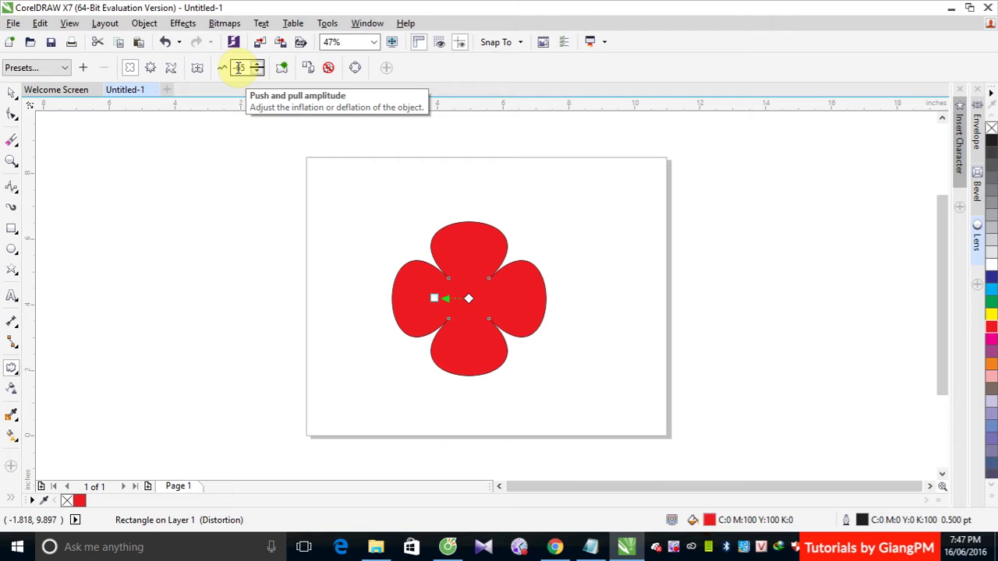
pyautogui.moveTo(434, 298); pyautogui.dragTo(368, 297)
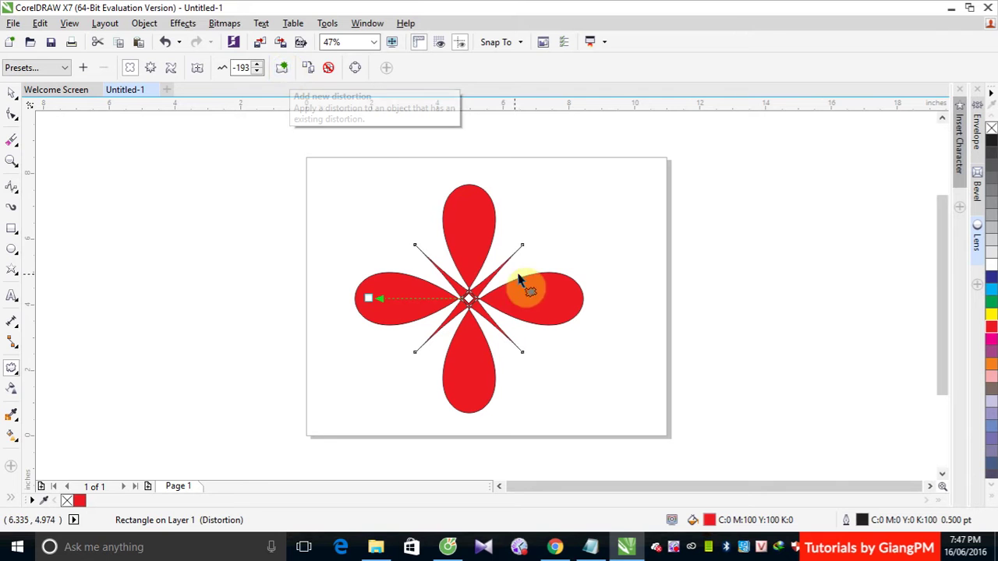
# - Stack two more push and pull distortions on the flower: about -77 from the upper petal and about 149 from the lower petal
pyautogui.click(283, 68)
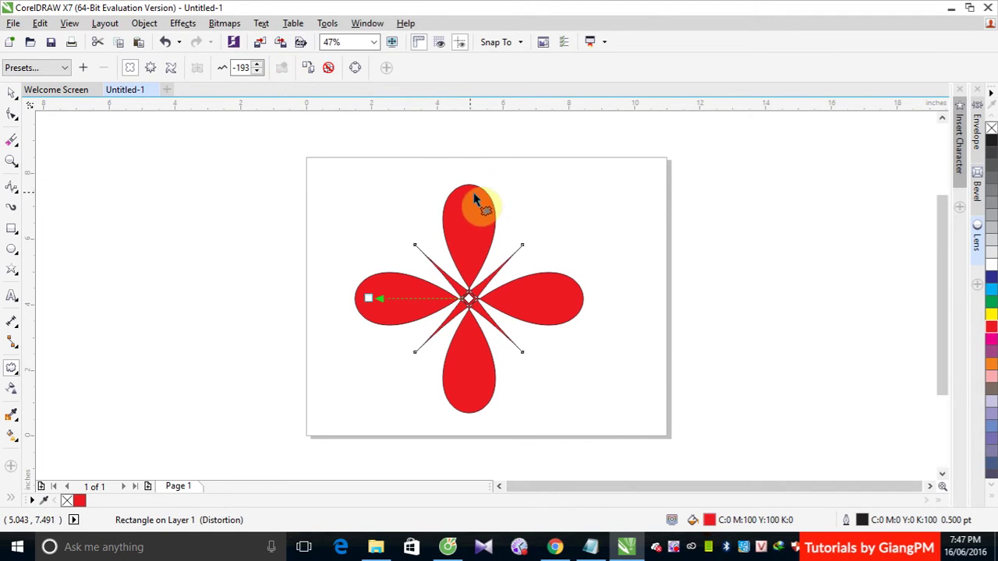
pyautogui.moveTo(474, 204); pyautogui.dragTo(433, 194)
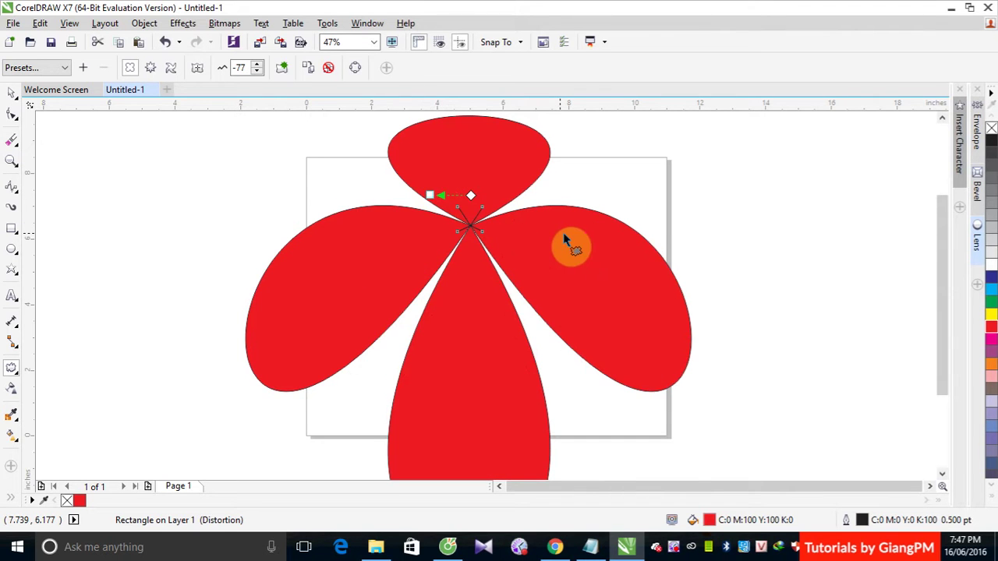
pyautogui.click(283, 68)
pyautogui.moveTo(471, 354); pyautogui.dragTo(524, 354)
pyautogui.moveTo(535, 298)
pyautogui.mouseDown()
pyautogui.moveTo(582, 296)
pyautogui.moveTo(547, 302)
pyautogui.mouseUp()
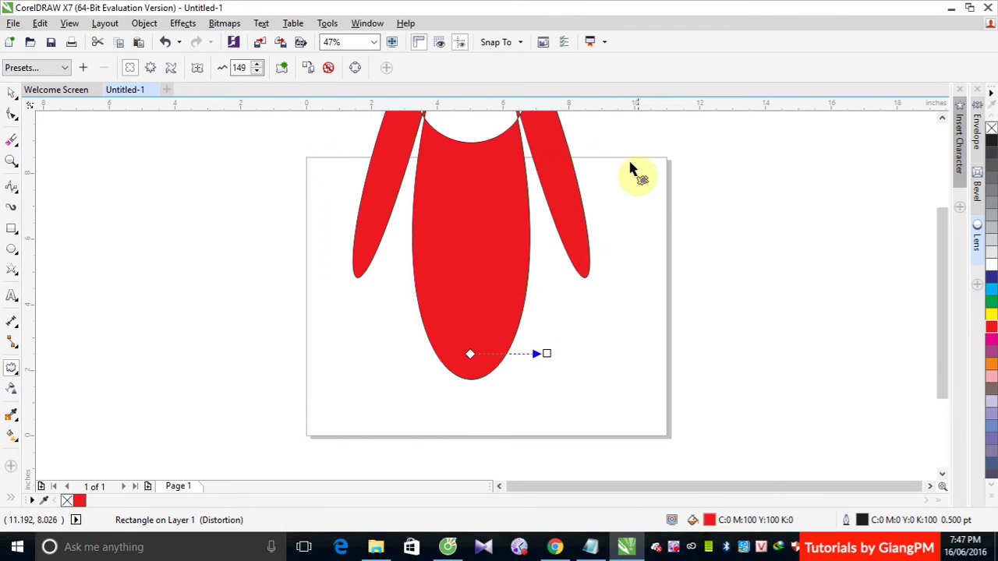
pyautogui.click(499, 182)
pyautogui.click(429, 189)
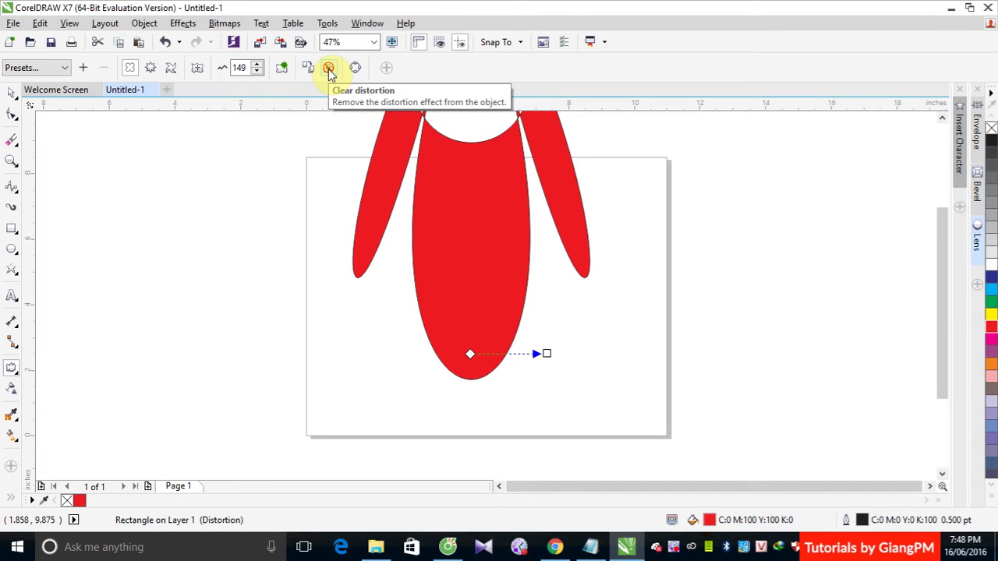
# - Draw a five-point star about 1.97 by 1.91 inches beyond the page's left edge and fill it with green
pyautogui.click(12, 269)
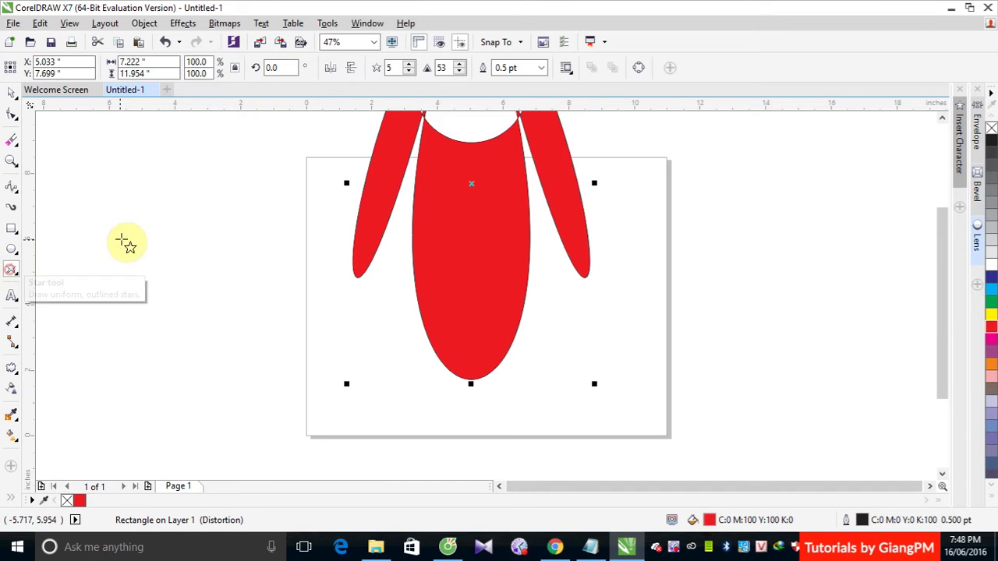
pyautogui.moveTo(126, 230); pyautogui.dragTo(193, 300)
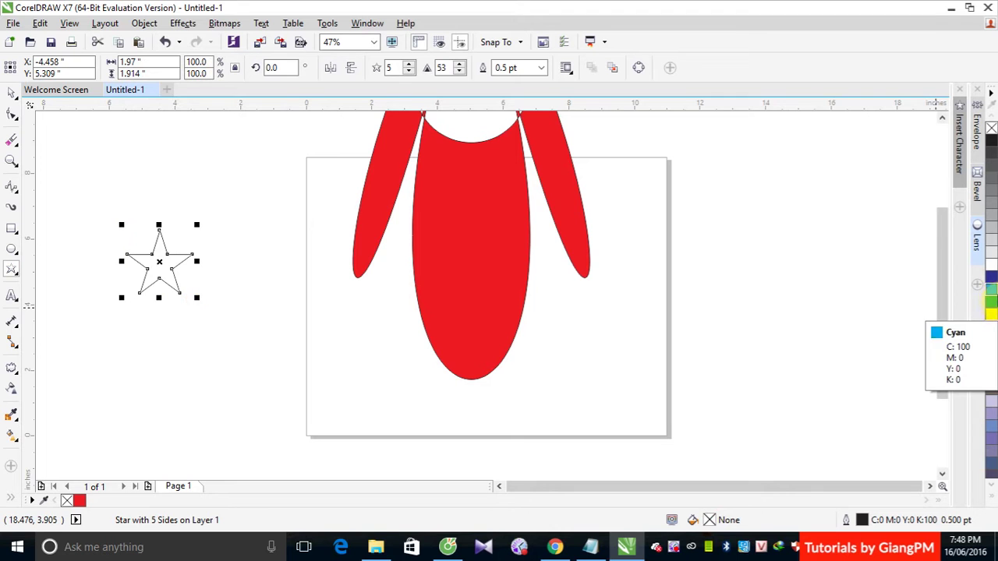
pyautogui.click(990, 302)
pyautogui.click(12, 94)
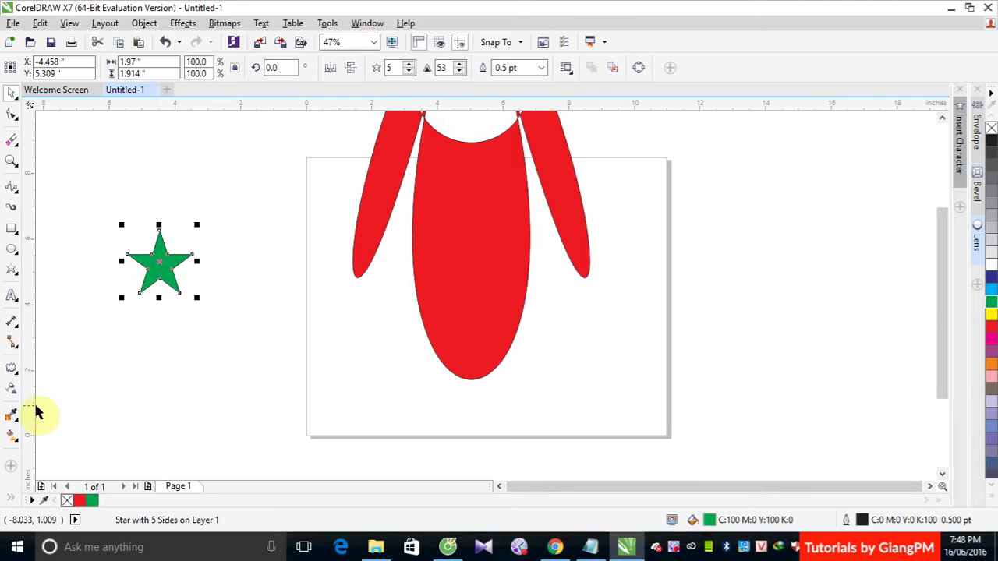
# - Copy the red shape's distortion properties onto the green star
pyautogui.click(11, 368)
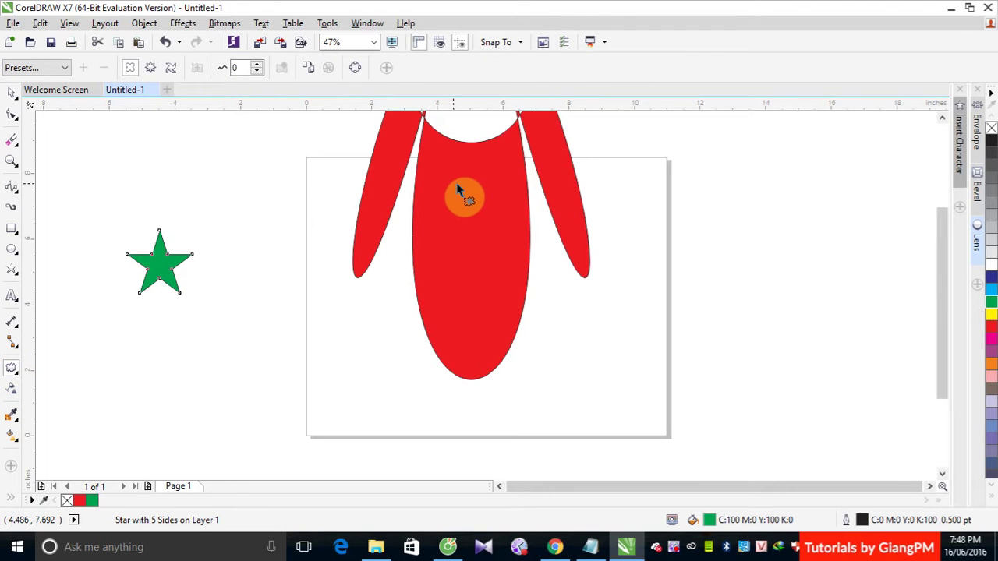
pyautogui.click(310, 74)
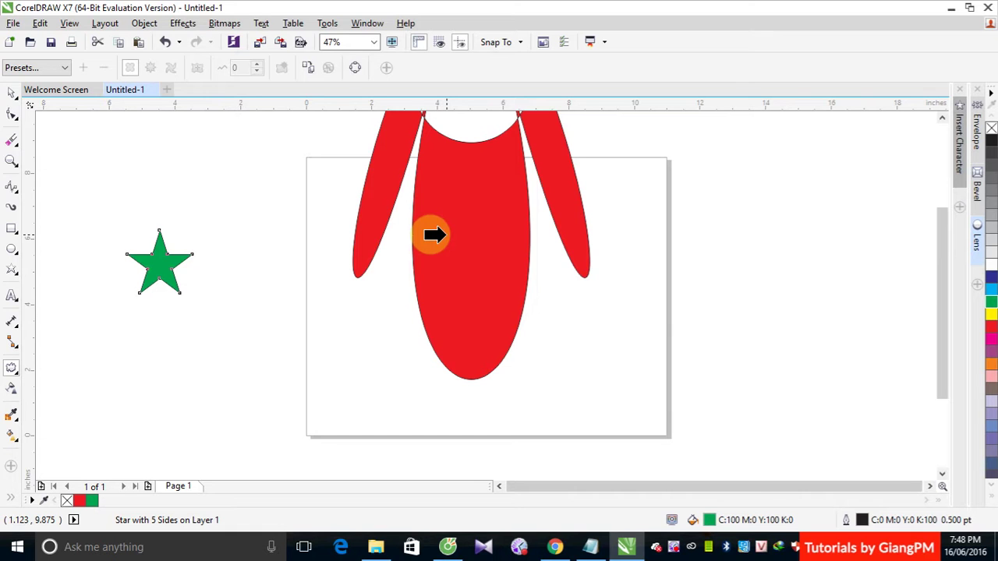
pyautogui.click(433, 234)
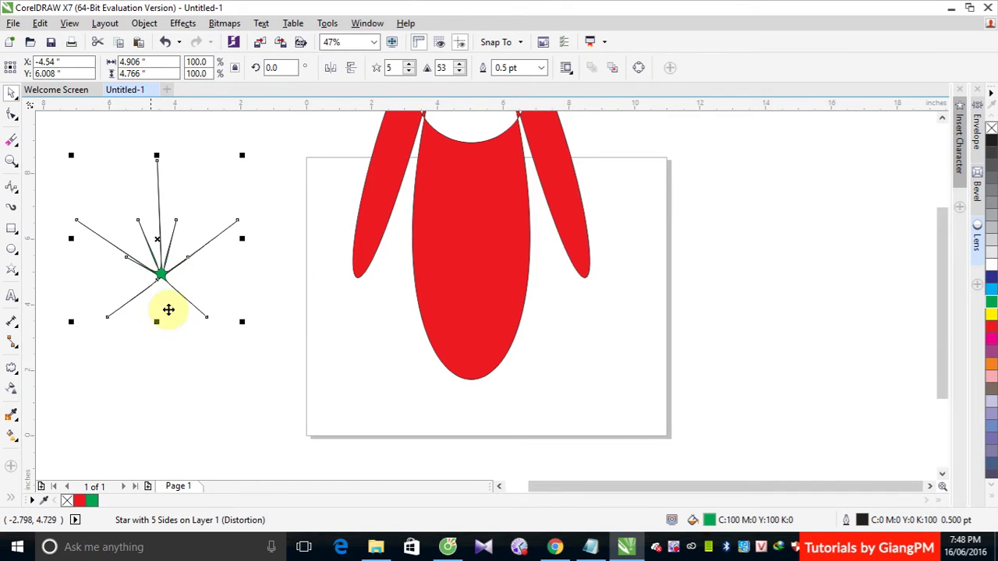
# - Clear the copied distortion from the green star and all three stacked distortions from the red shape
pyautogui.click(12, 378)
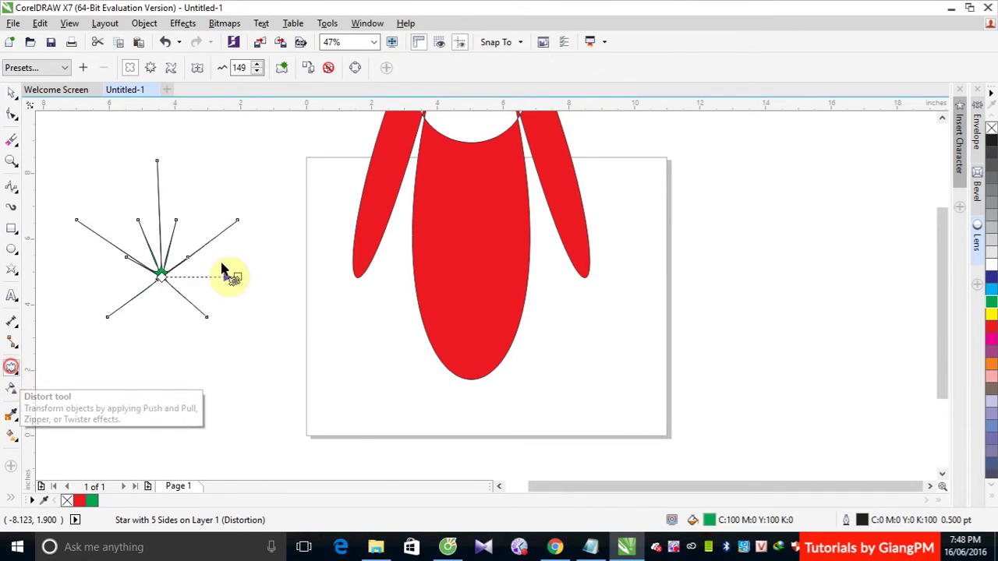
pyautogui.click(330, 68)
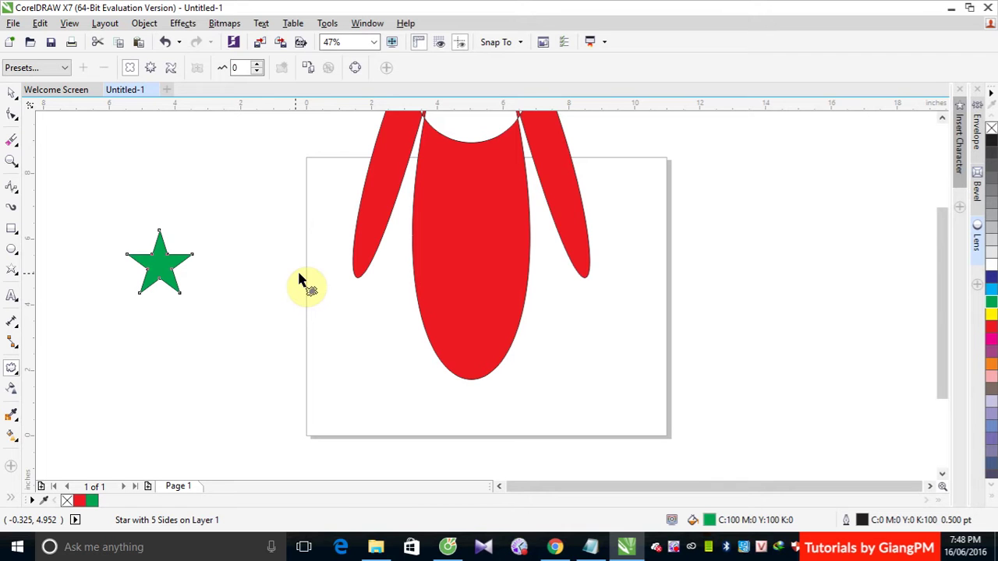
pyautogui.click(492, 210)
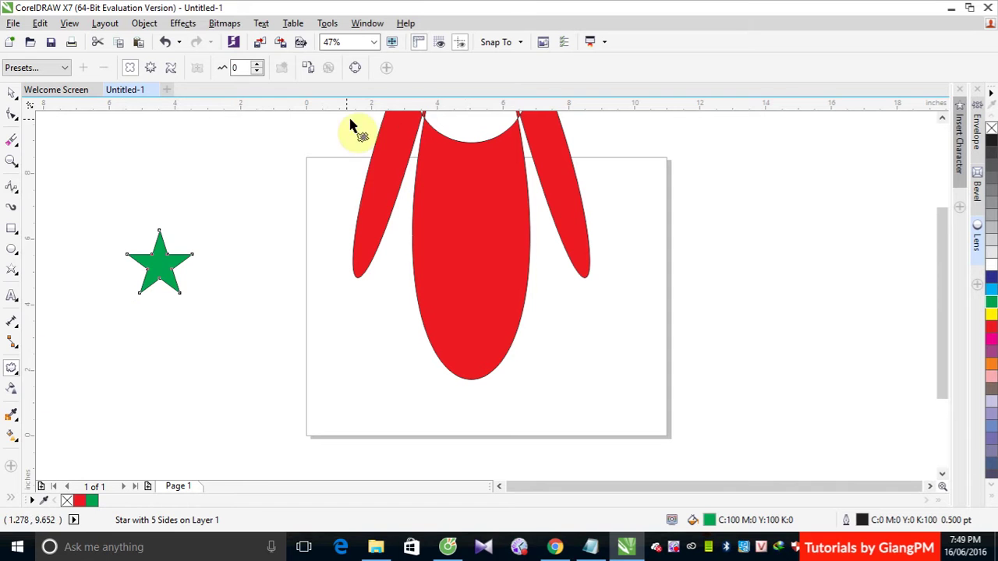
pyautogui.click(494, 267)
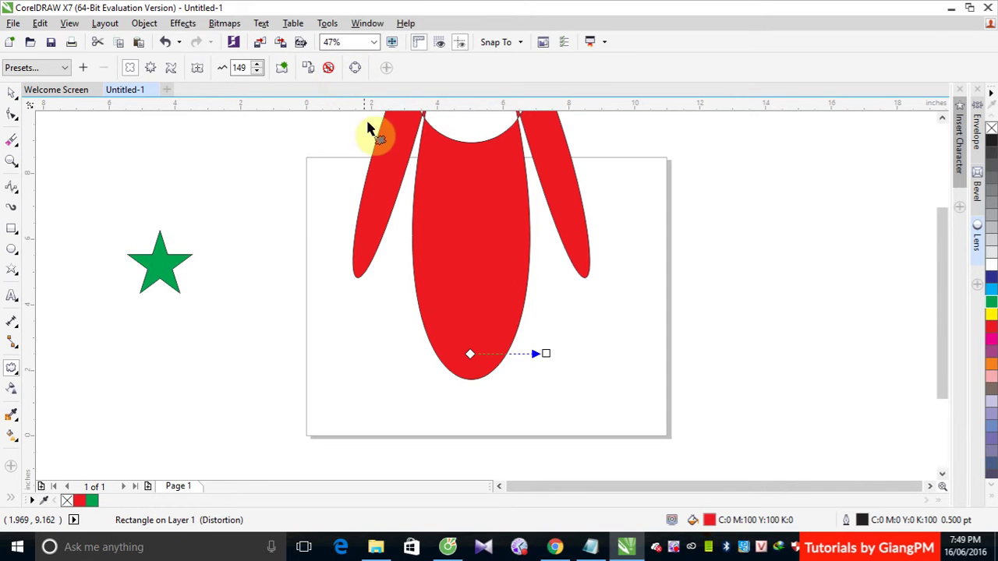
pyautogui.click(331, 69)
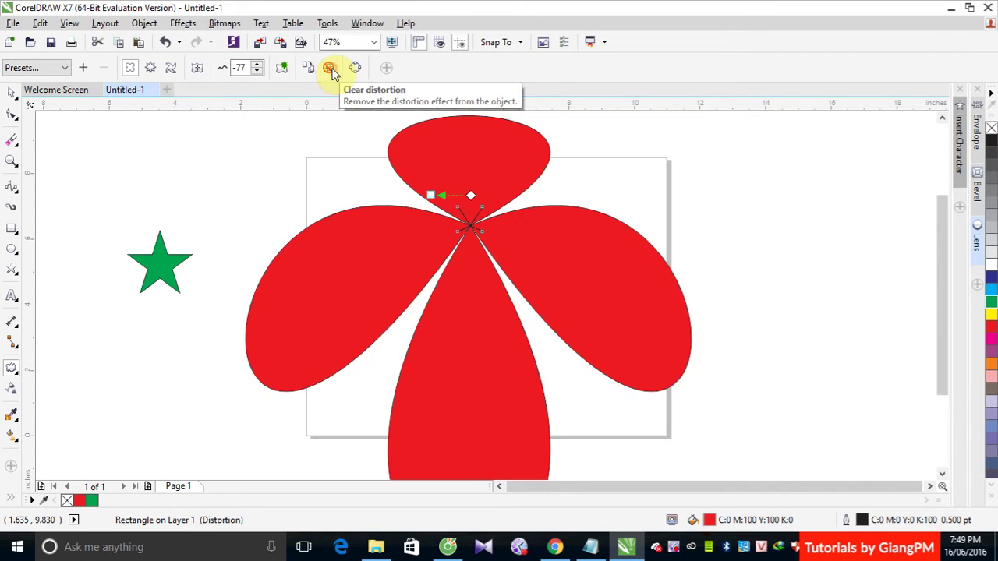
pyautogui.click(327, 69)
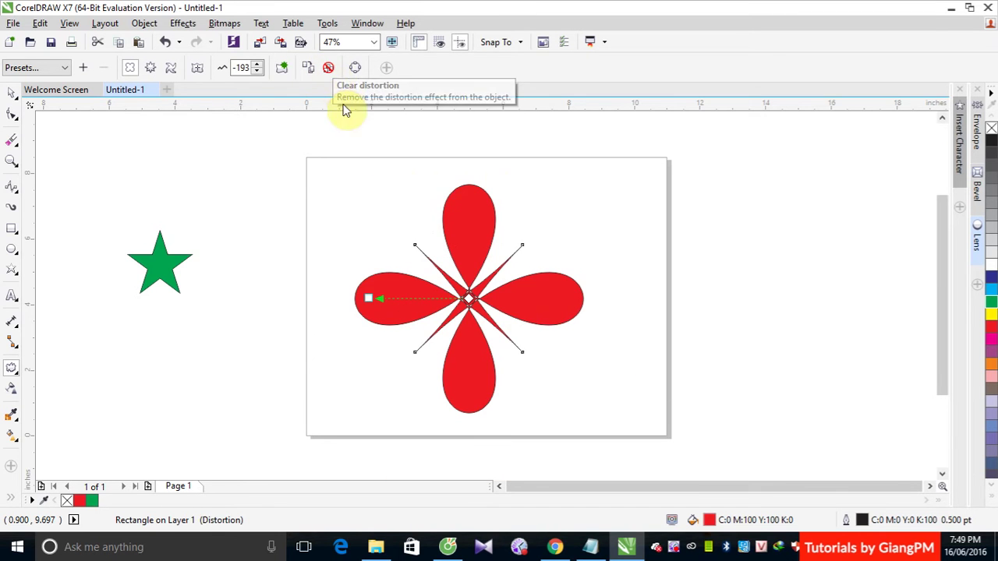
pyautogui.click(331, 68)
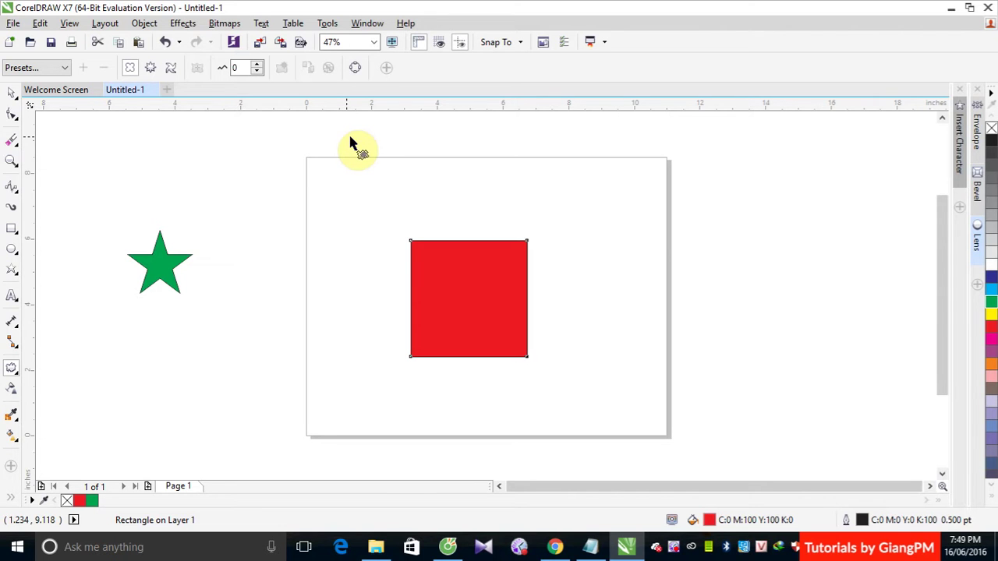
# - Apply a push and pull distortion of about 48 to the red square, starting slightly left of its centre
pyautogui.moveTo(445, 308); pyautogui.dragTo(475, 312)
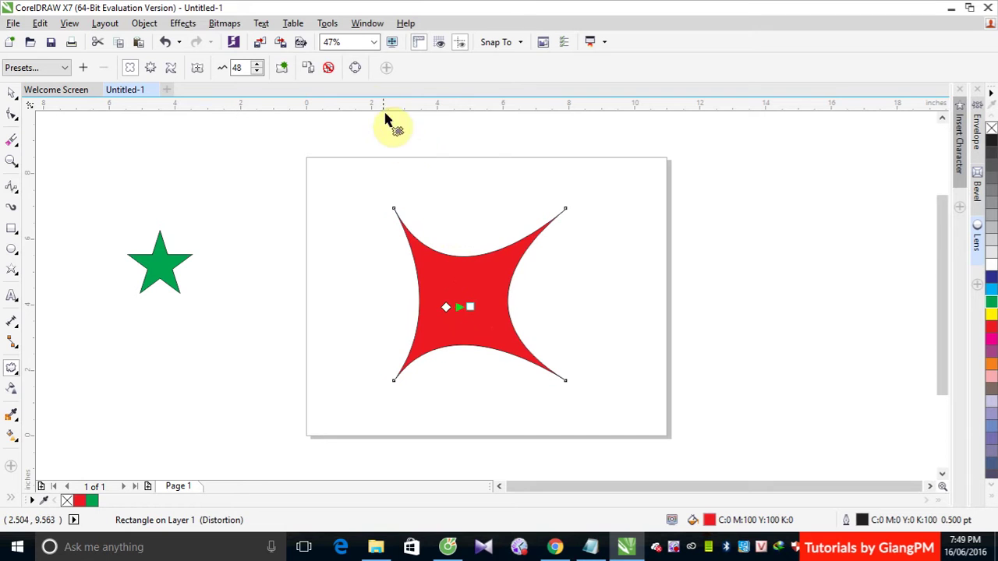
# - Convert the distorted red shape to curves, and undo both that conversion and the push and pull distortion
pyautogui.click(354, 68)
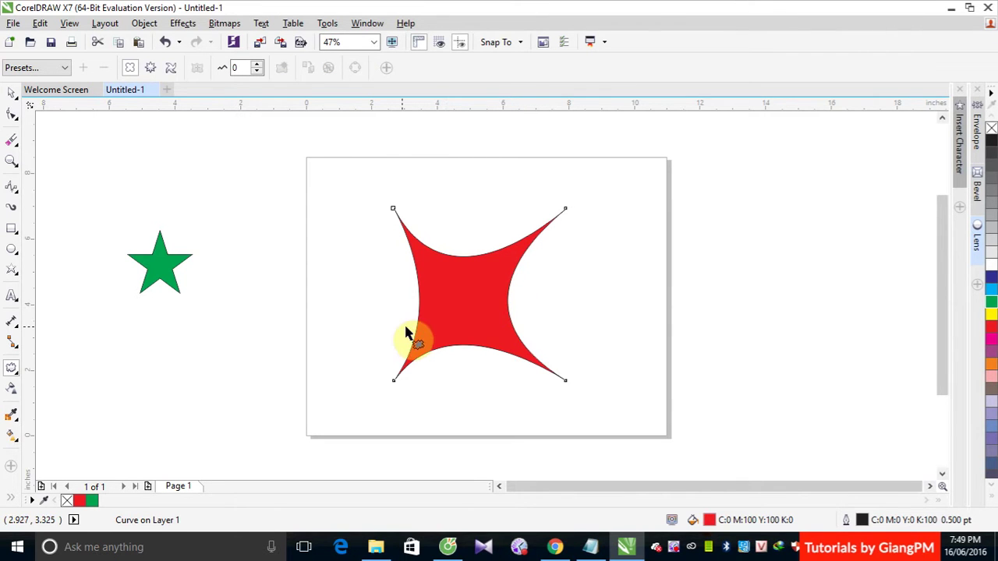
pyautogui.hotkey('ctrl', 'z')
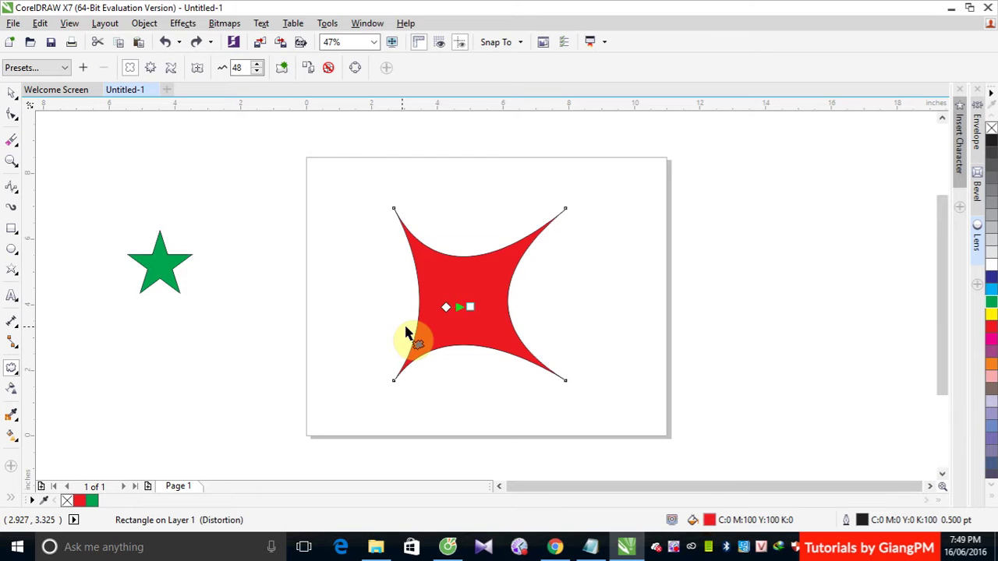
pyautogui.hotkey('ctrl', 'z')
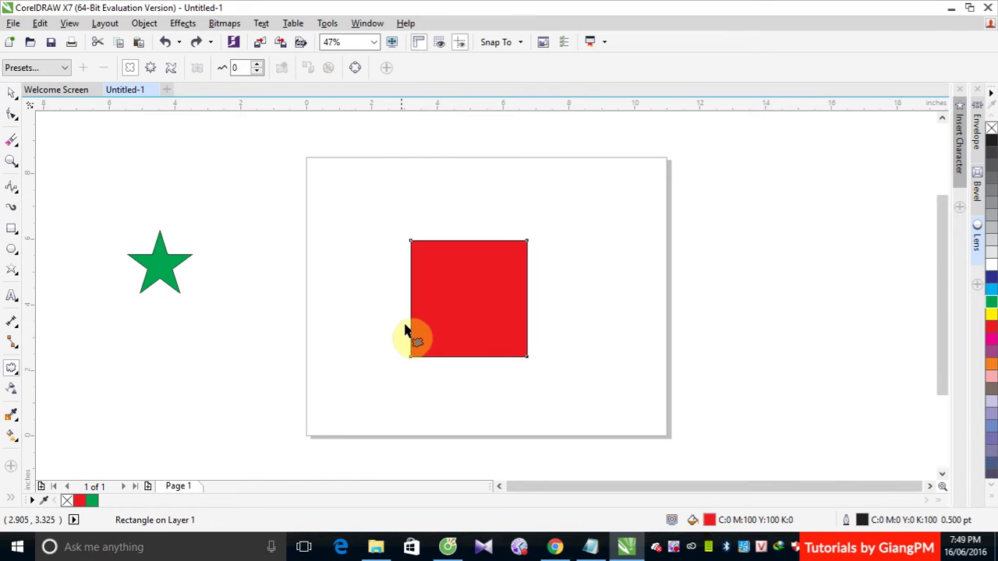
# - Apply a zipper distortion outward from the red square's centre with an amplitude of about 91 and a frequency of 5
pyautogui.click(151, 68)
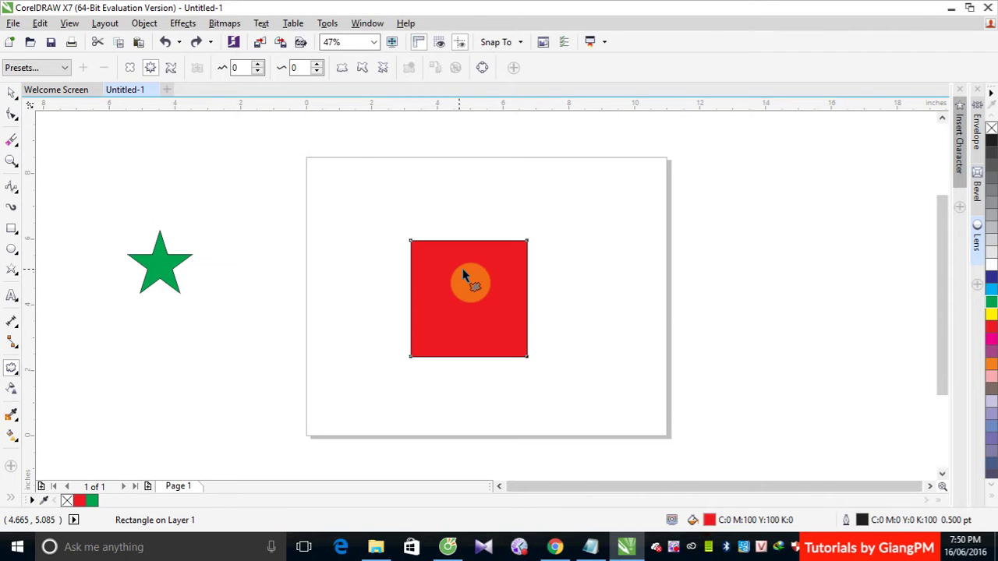
pyautogui.moveTo(462, 269); pyautogui.dragTo(467, 204)
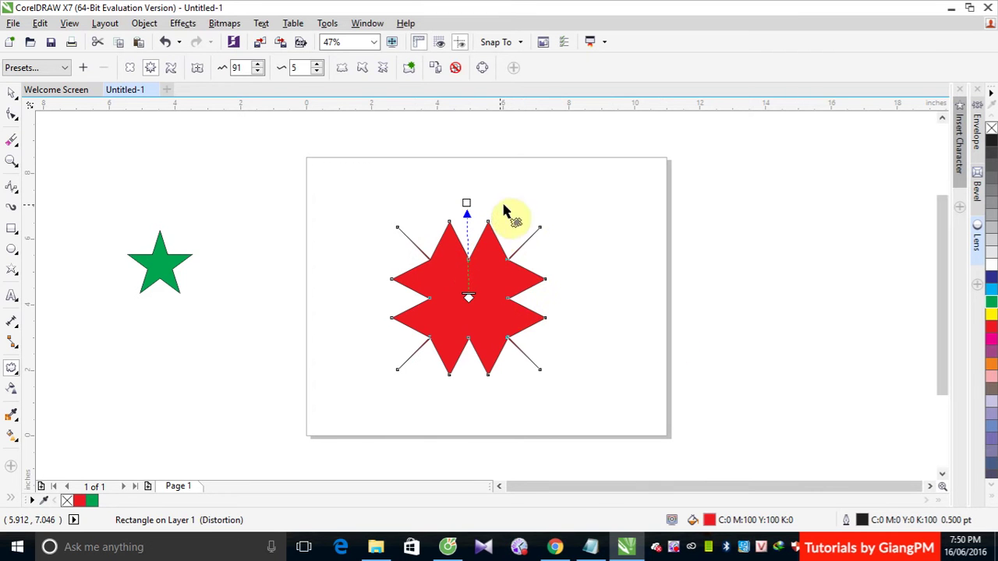
pyautogui.click(460, 278)
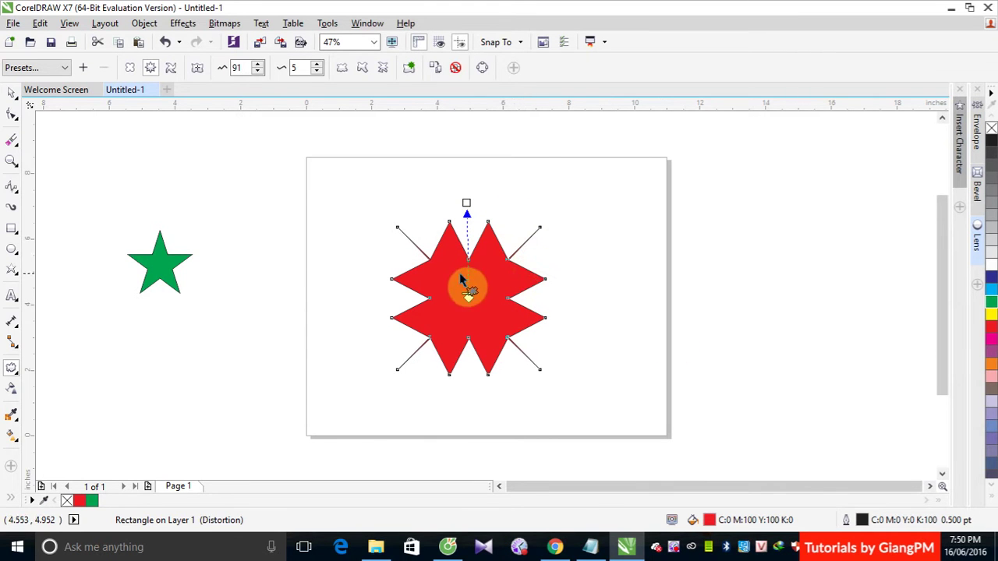
# - Lower the zipper amplitude to 86, and extend the distortion handle to raise the amplitude to 100
pyautogui.doubleClick(257, 72)
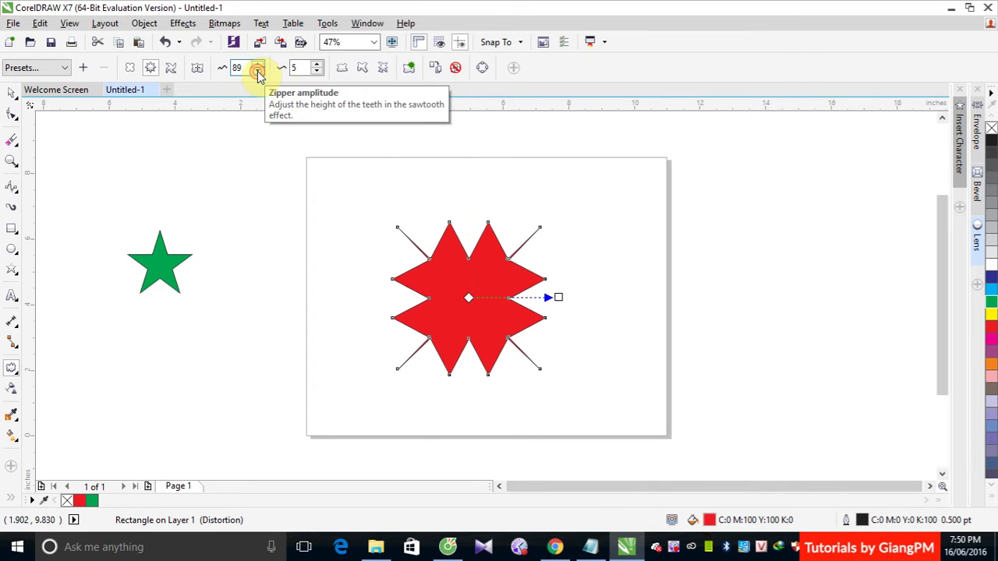
pyautogui.tripleClick(257, 72)
pyautogui.click(486, 316)
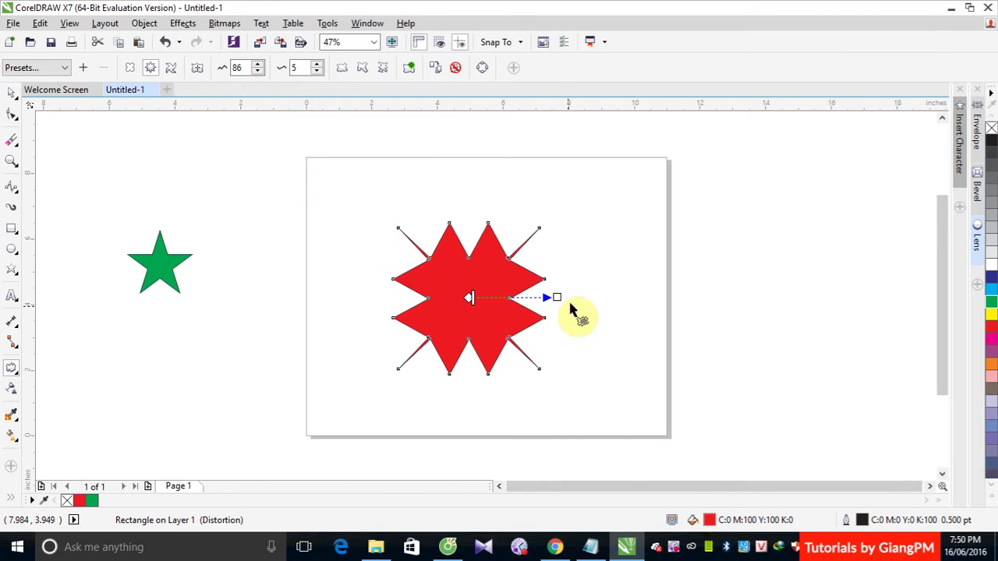
pyautogui.moveTo(557, 297); pyautogui.dragTo(578, 299)
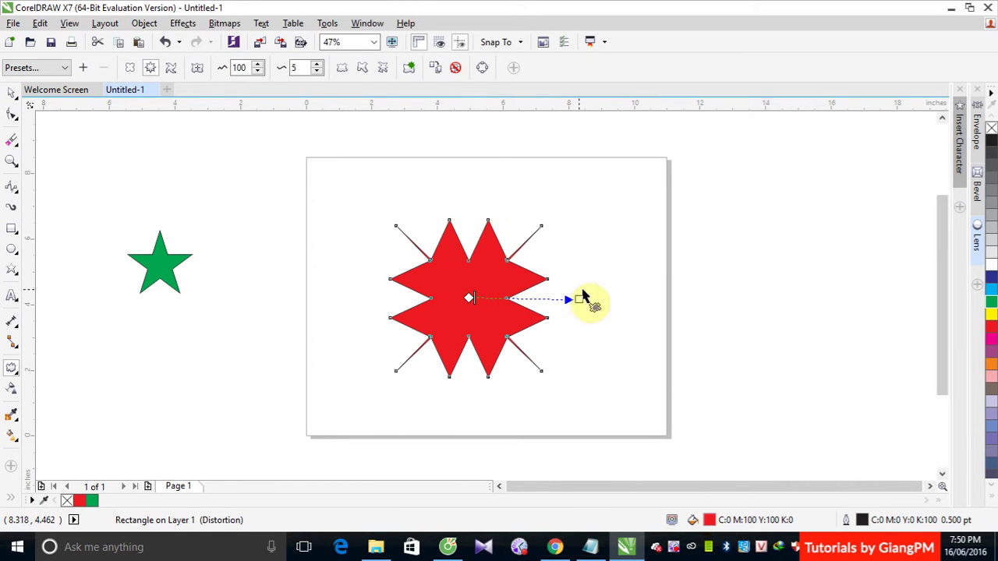
pyautogui.click(242, 67)
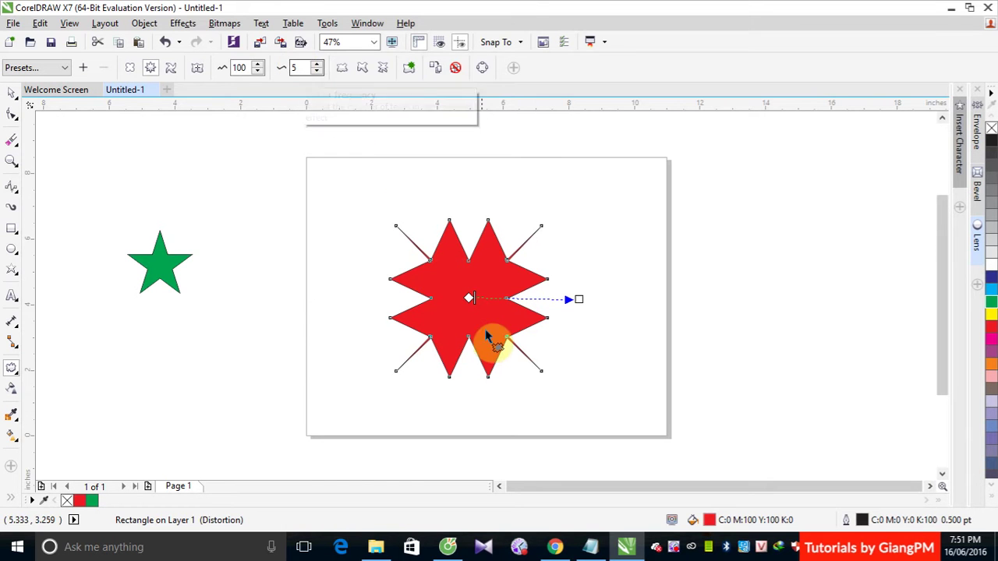
pyautogui.moveTo(578, 298); pyautogui.dragTo(581, 297)
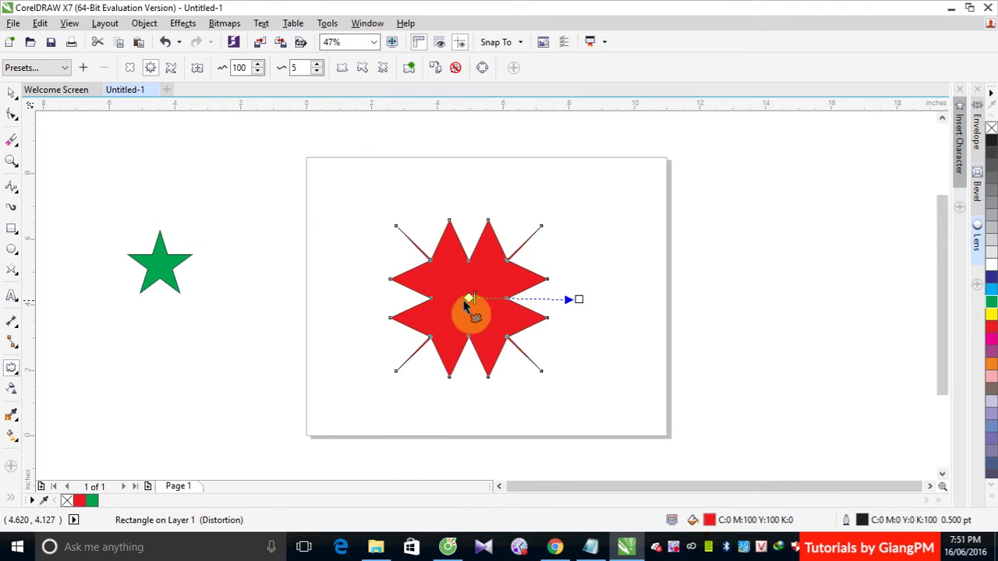
# - Raise the zipper frequency to about 37 and reduce its amplitude to about 33 with the on-object handles
pyautogui.moveTo(472, 298); pyautogui.dragTo(509, 298)
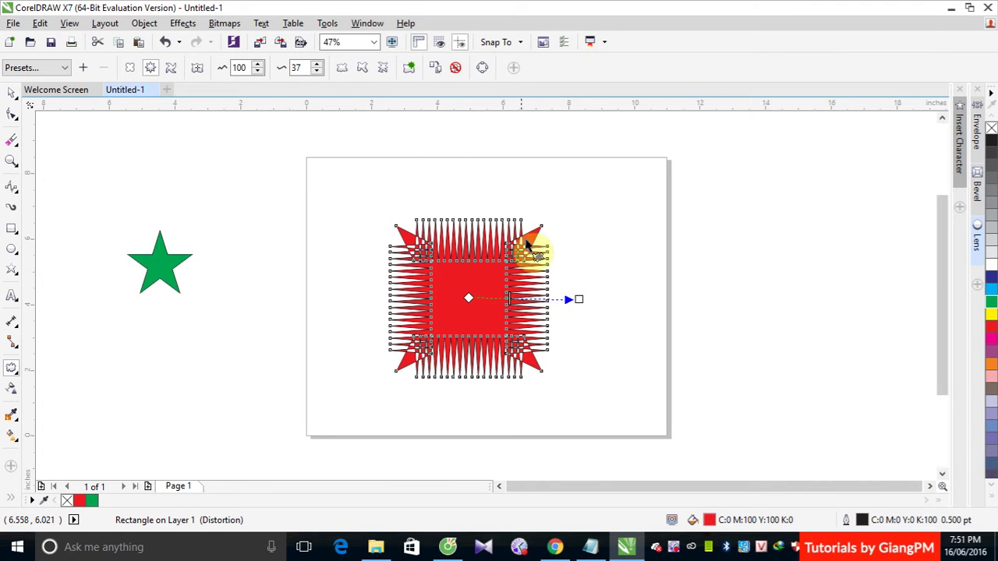
pyautogui.moveTo(575, 297); pyautogui.dragTo(503, 295)
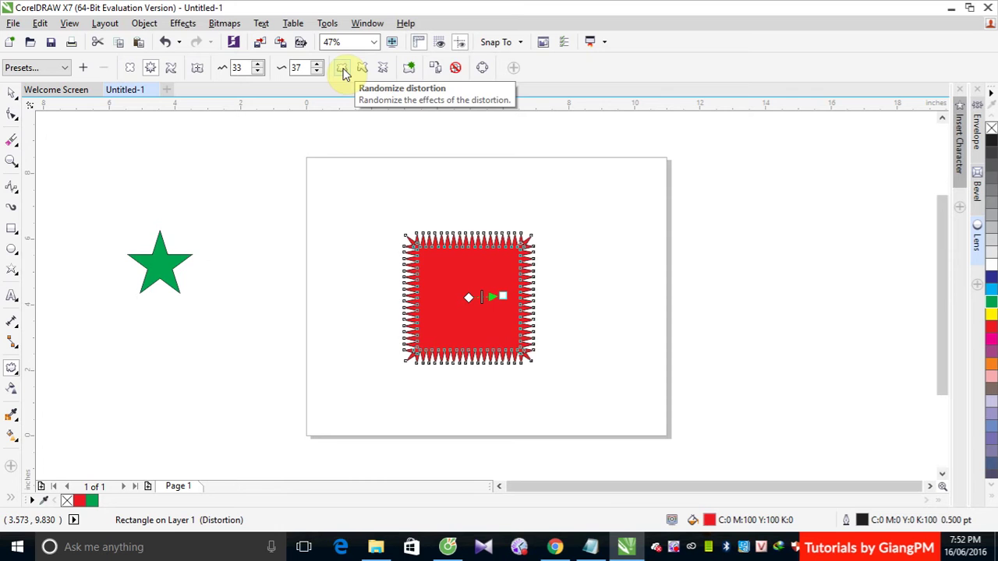
# - Randomize the zipper distortion's teeth and smooth their nodes along the red shape's edges
pyautogui.click(343, 70)
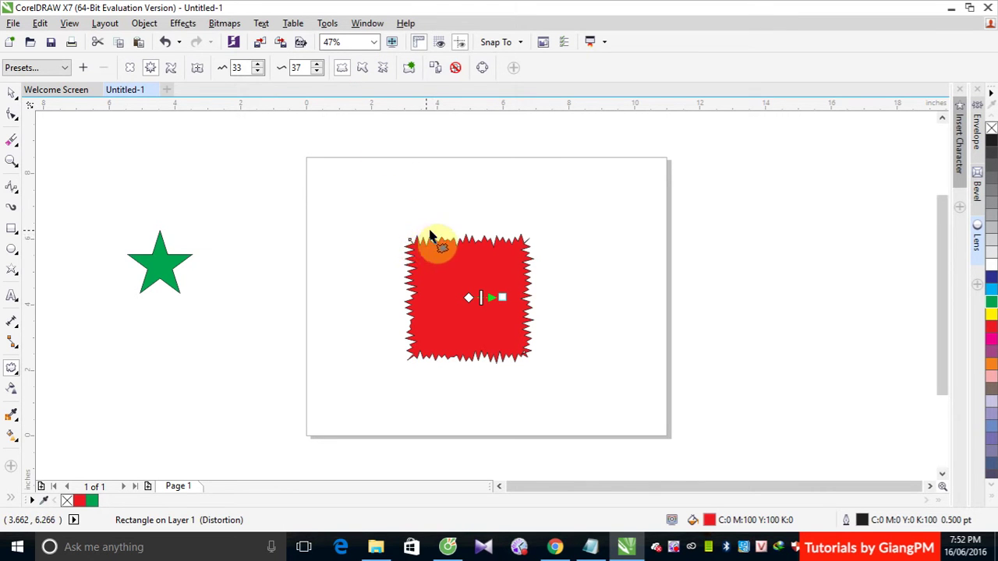
pyautogui.moveTo(409, 226); pyautogui.dragTo(491, 269)
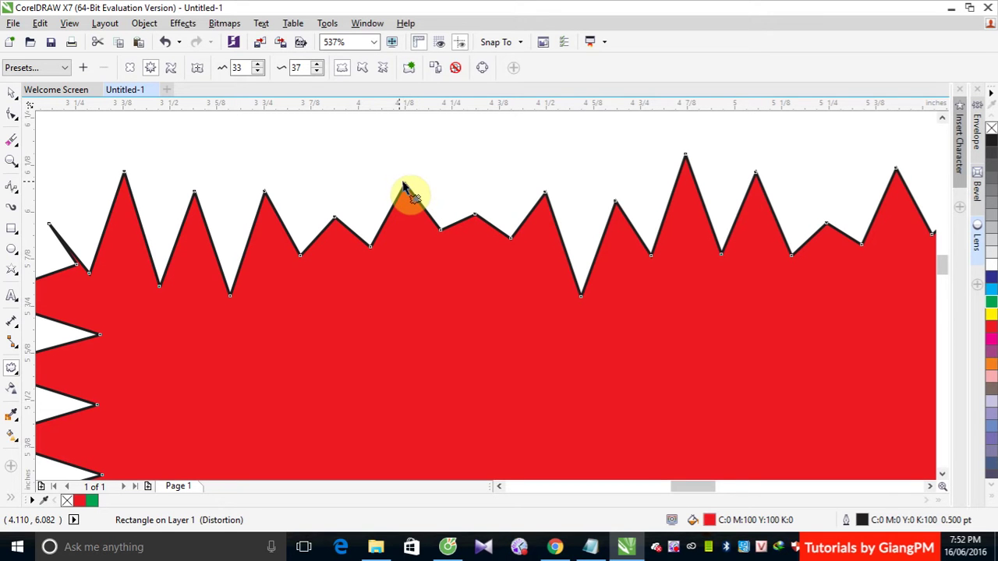
pyautogui.click(362, 67)
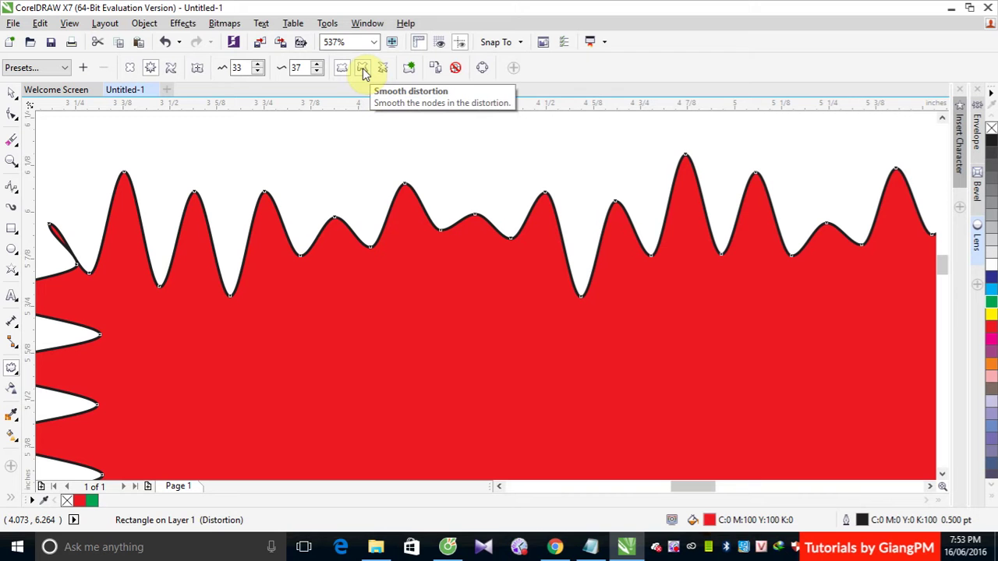
pyautogui.moveTo(402, 192)
pyautogui.mouseDown()
pyautogui.moveTo(389, 189)
pyautogui.moveTo(372, 251)
pyautogui.moveTo(439, 208)
pyautogui.moveTo(474, 229)
pyautogui.moveTo(460, 222)
pyautogui.mouseUp()
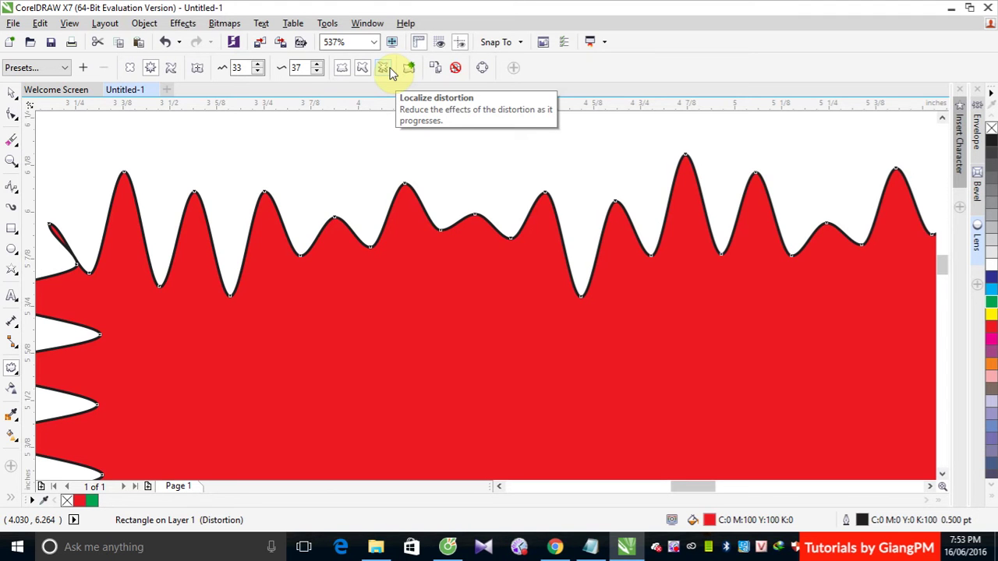
# - Try localizing the zipper distortion on the red shape and switch the localize option back off
pyautogui.hotkey('shift', 'F4')
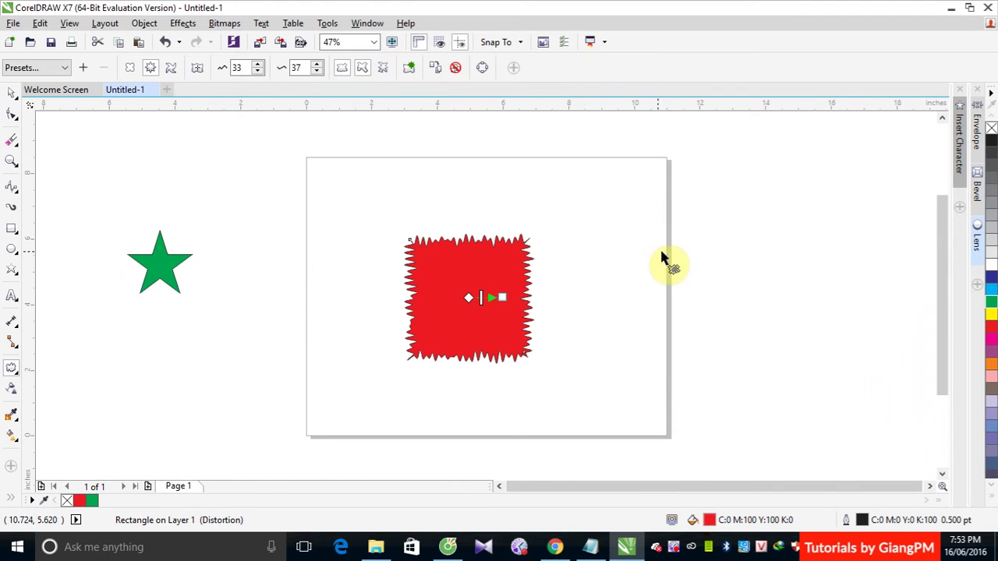
pyautogui.press('F2')
pyautogui.moveTo(372, 213); pyautogui.dragTo(590, 407)
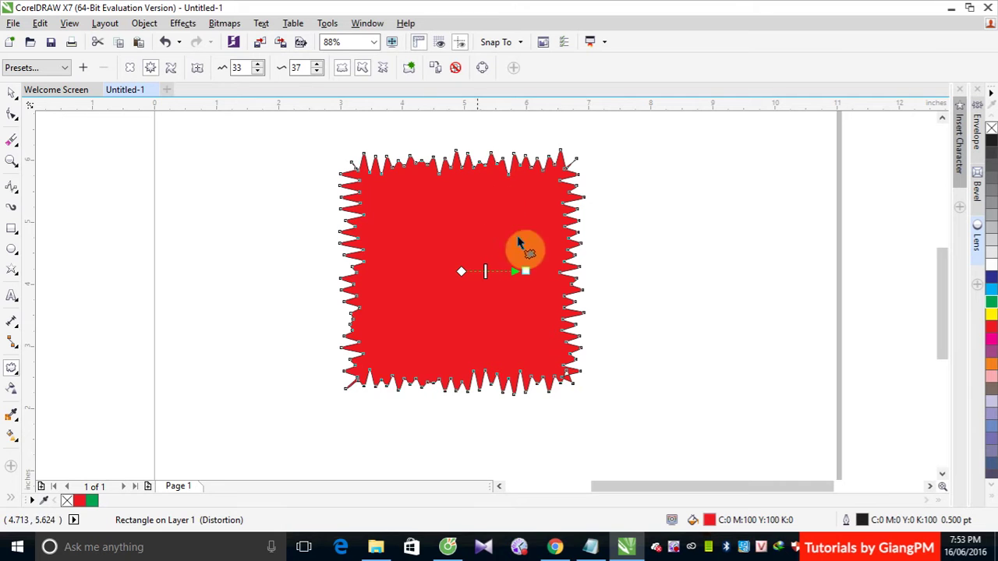
pyautogui.click(388, 71)
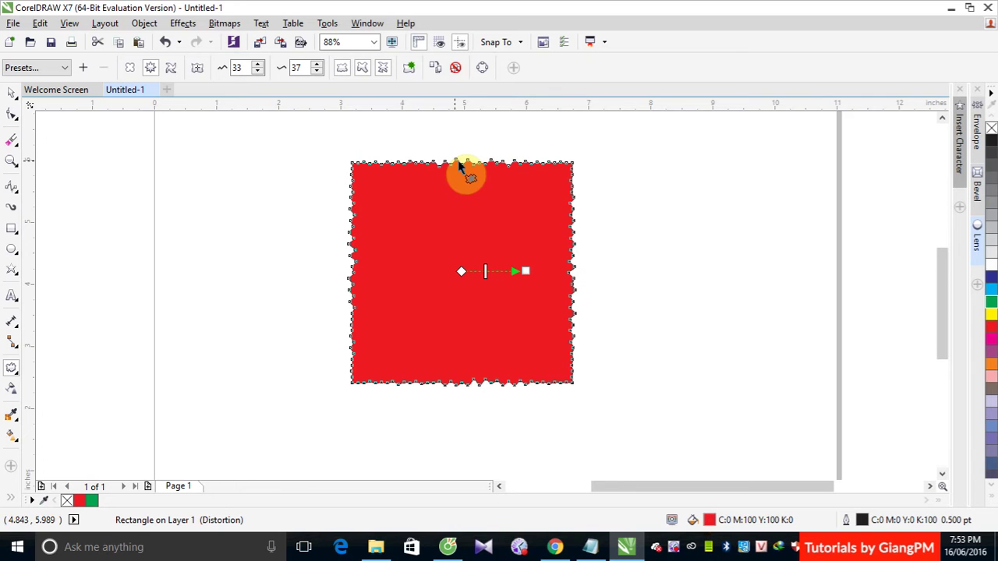
pyautogui.click(385, 69)
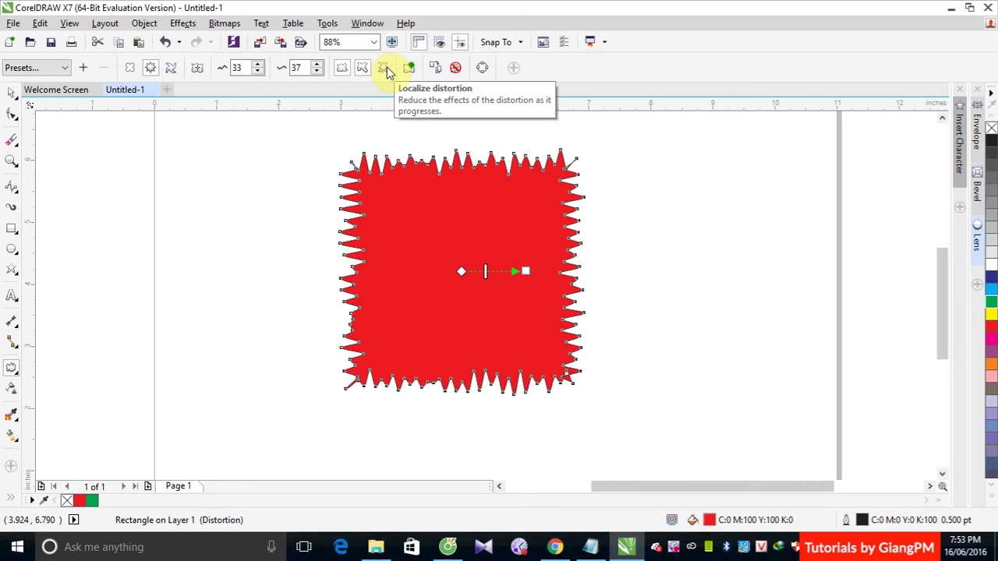
pyautogui.click(493, 192)
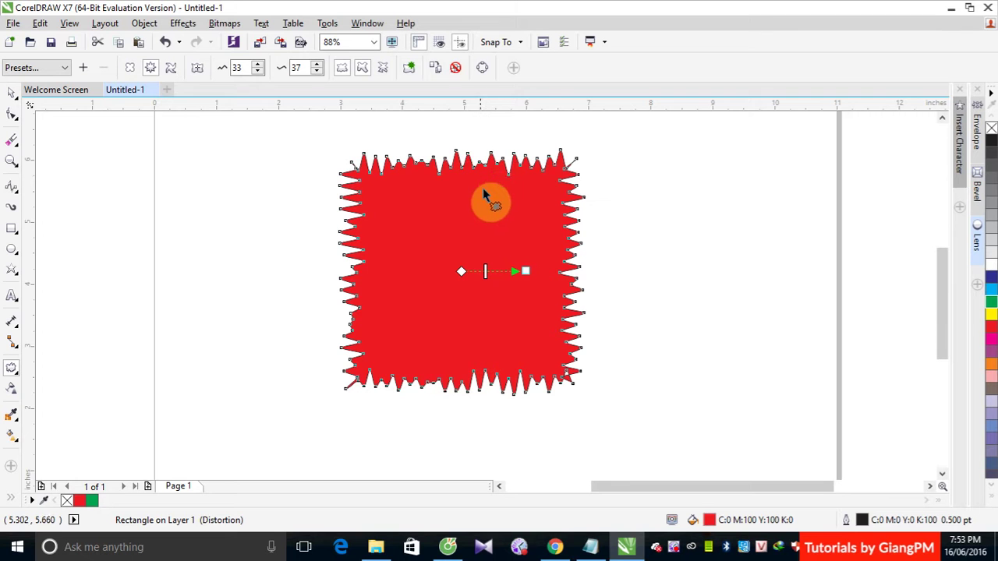
# - Compare the randomize, smooth and localize options on the zipper distortion, and leave all three enabled
pyautogui.click(347, 69)
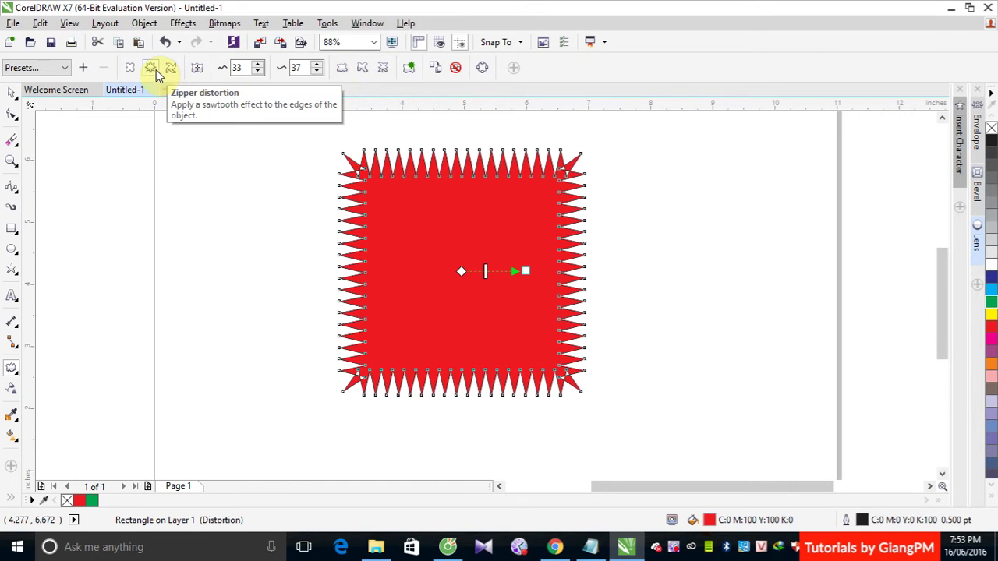
pyautogui.click(343, 67)
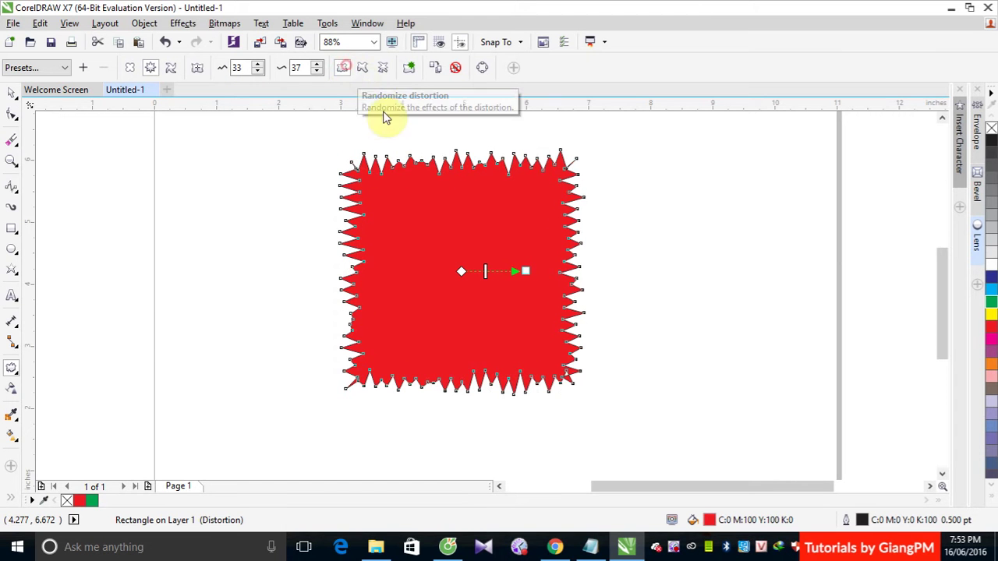
pyautogui.click(341, 69)
pyautogui.click(390, 70)
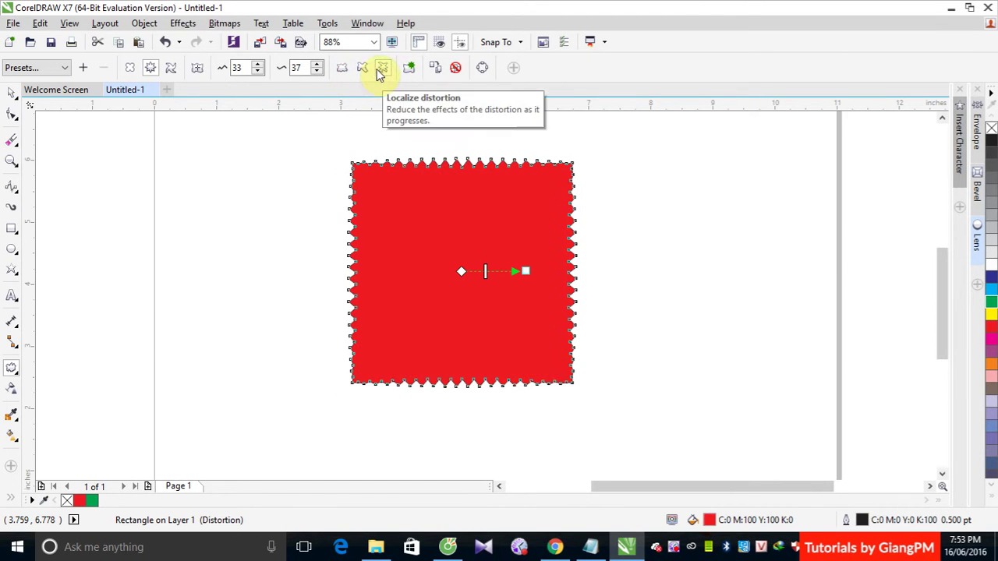
pyautogui.click(363, 69)
pyautogui.click(363, 69)
pyautogui.click(342, 70)
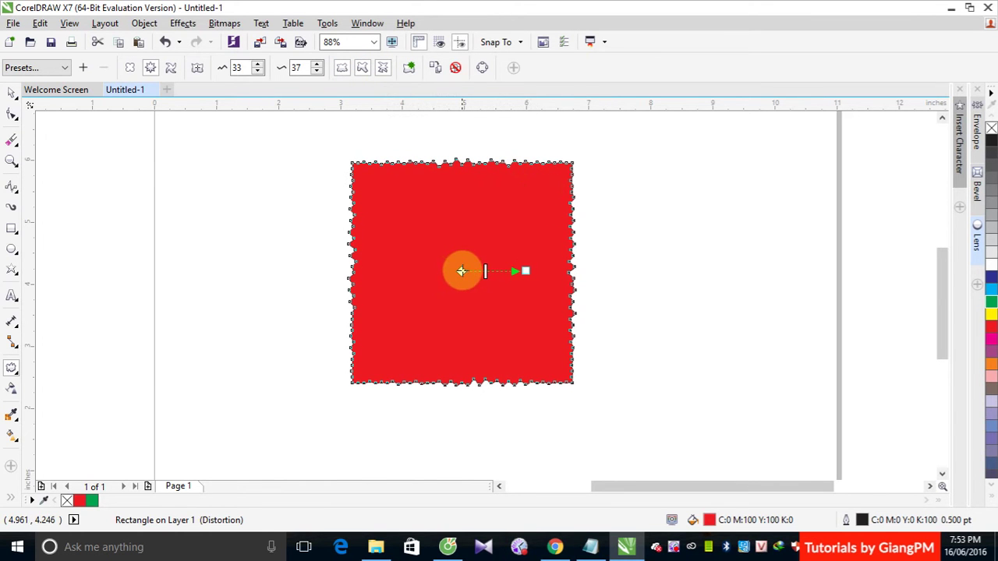
# - Move the zipper distortion's origin past the square's upper-right corner and stretch its handle to an amplitude of 100
pyautogui.moveTo(460, 271); pyautogui.dragTo(575, 174)
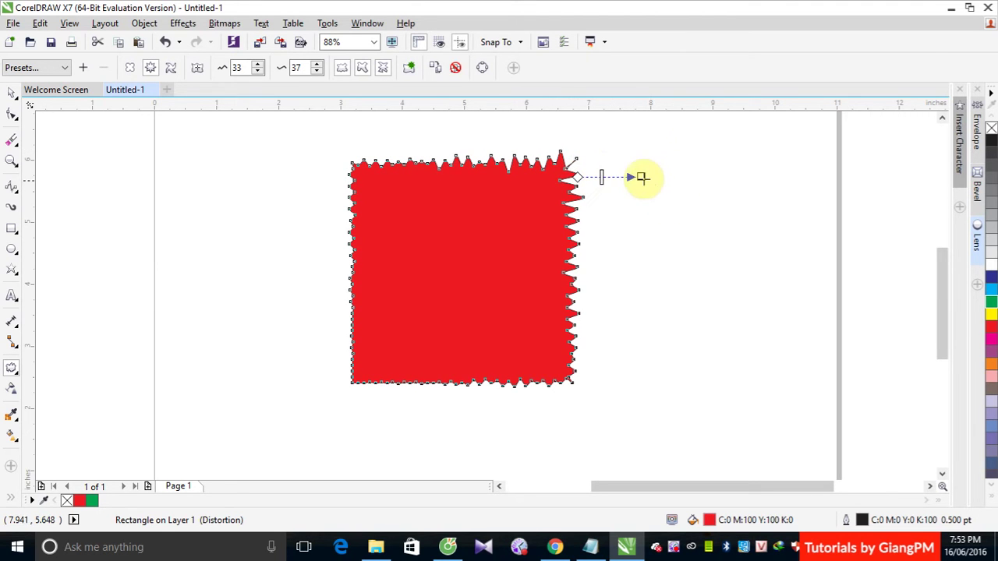
pyautogui.moveTo(642, 174); pyautogui.dragTo(815, 378)
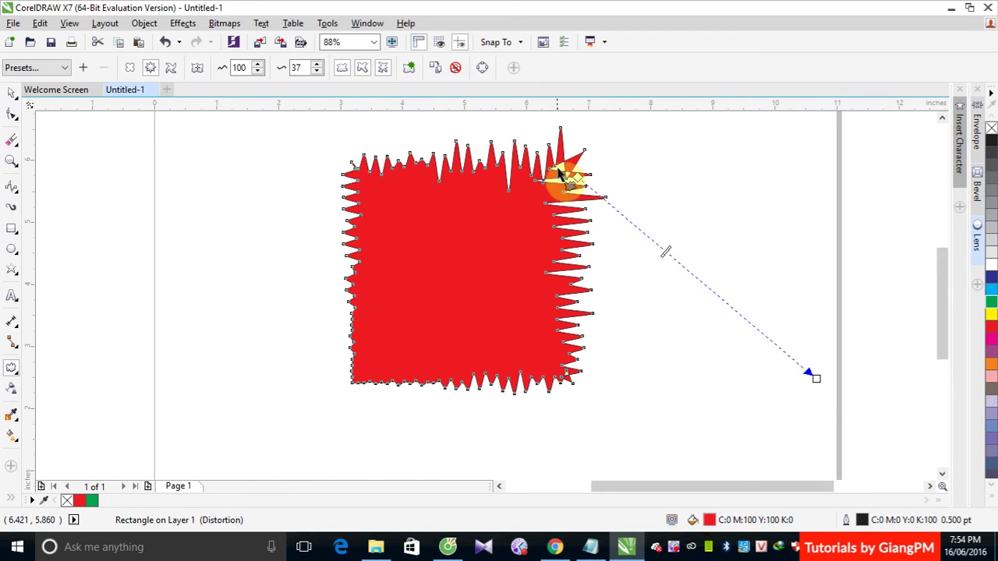
pyautogui.moveTo(577, 176); pyautogui.dragTo(672, 156)
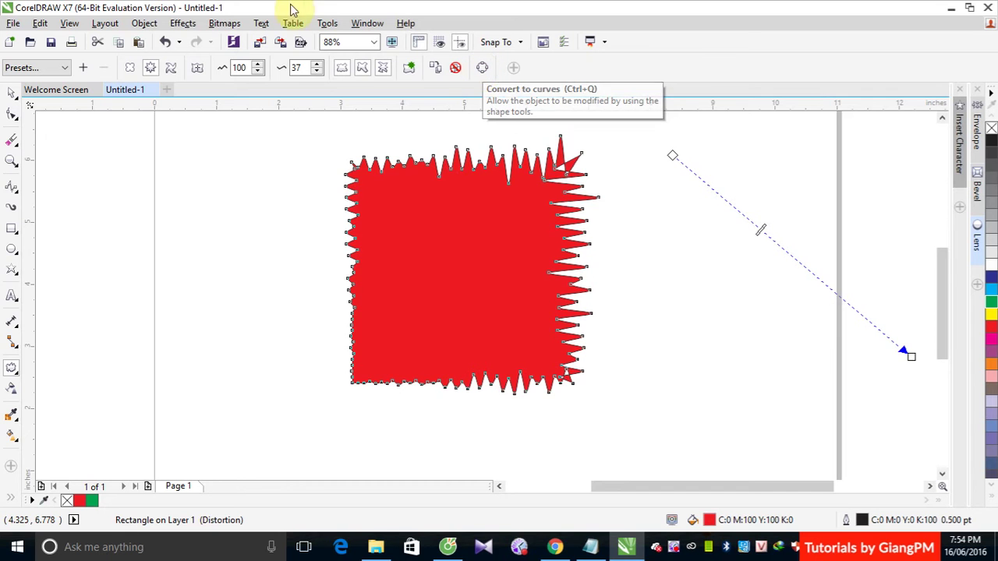
# - Apply a twister distortion around the red shape's centre and swirl it clockwise to about 223 degrees
pyautogui.click(172, 72)
pyautogui.moveTo(418, 248); pyautogui.dragTo(435, 255)
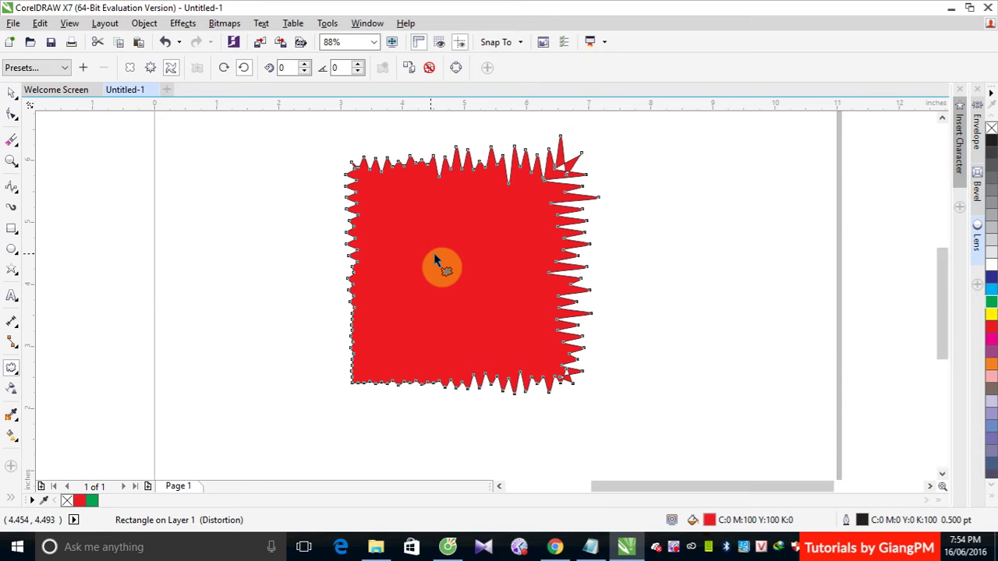
pyautogui.moveTo(435, 255); pyautogui.dragTo(470, 255)
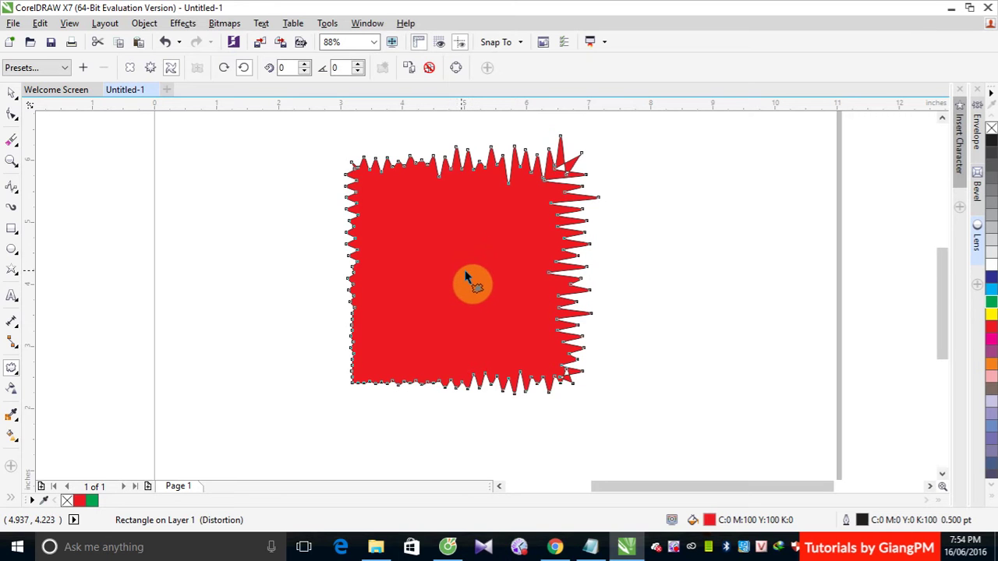
pyautogui.moveTo(583, 270); pyautogui.dragTo(460, 270)
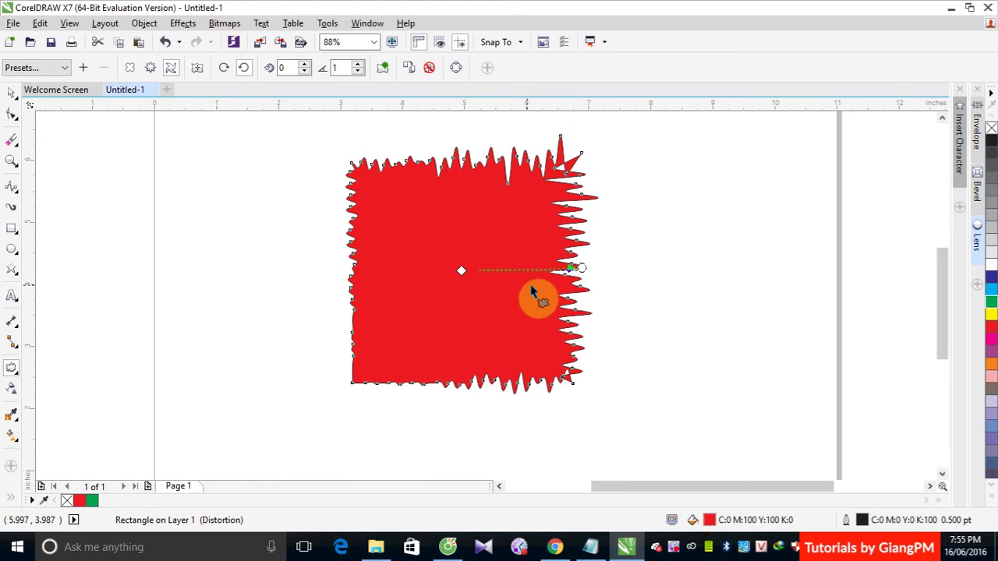
pyautogui.moveTo(574, 269); pyautogui.dragTo(514, 297)
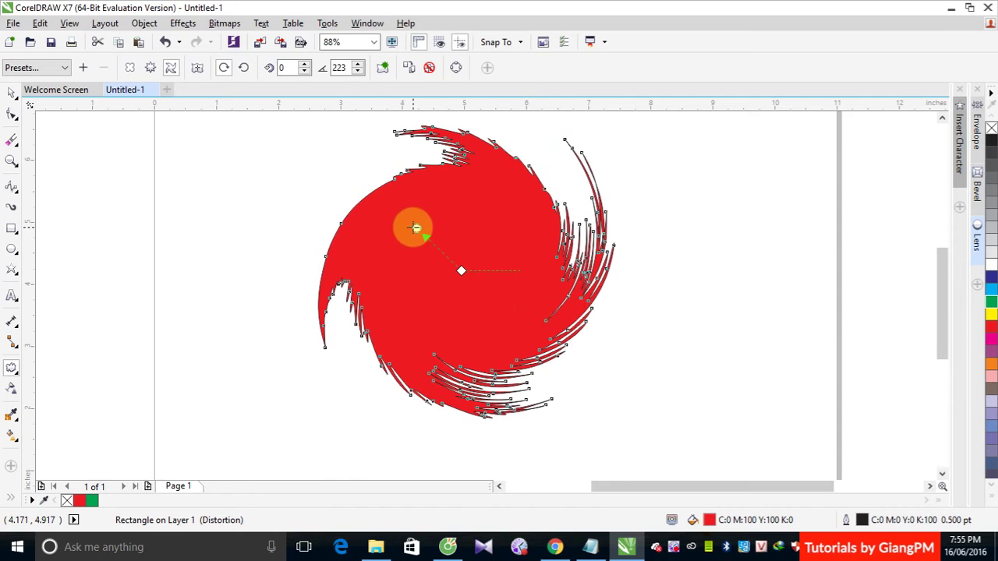
# - Change the twist to about 32 degrees counterclockwise and move its centre near the shape's upper edge
pyautogui.moveTo(416, 230); pyautogui.dragTo(516, 235)
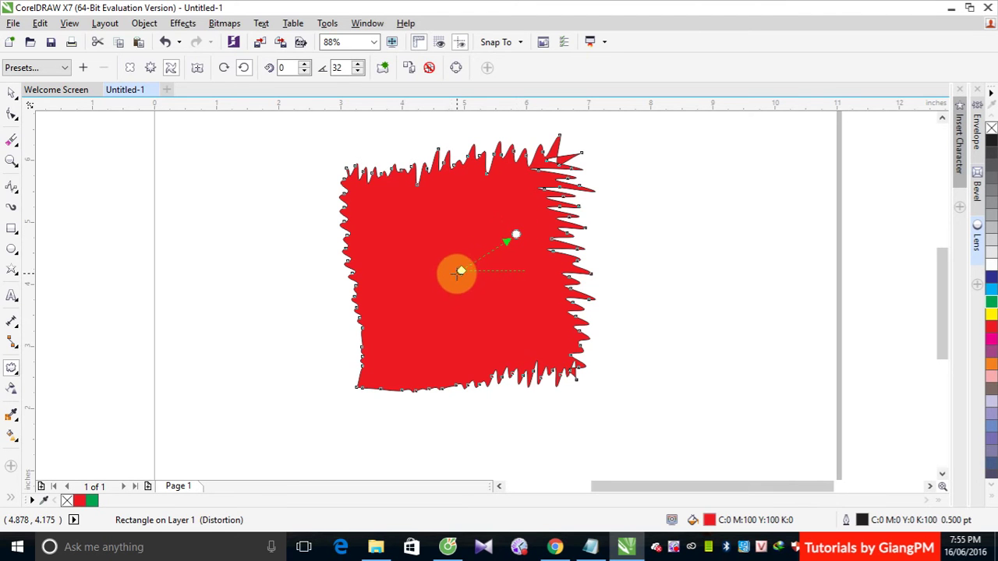
pyautogui.moveTo(461, 270); pyautogui.dragTo(499, 179)
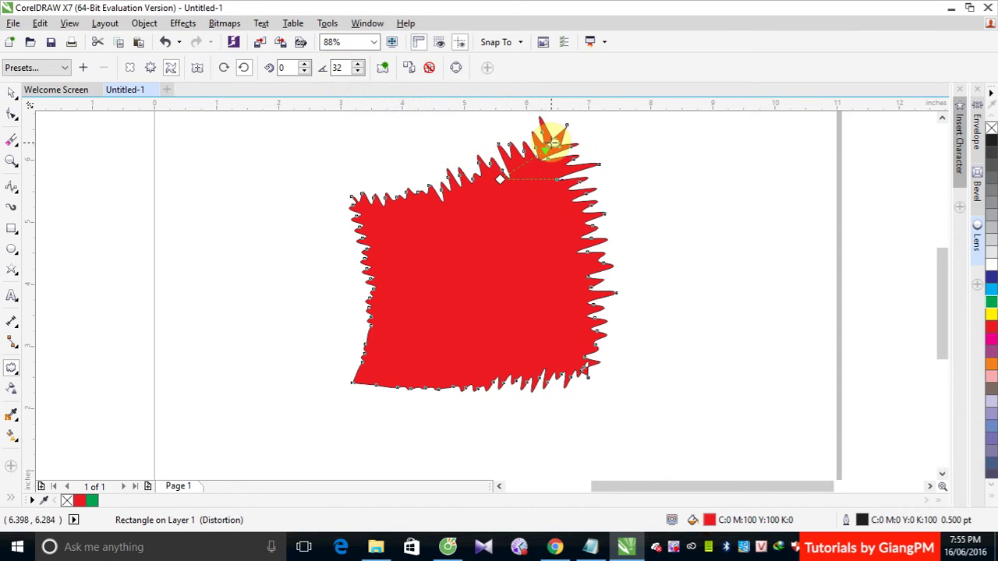
# - Increase the twist of the red shape to about 144 degrees counterclockwise, and delete the distorted shape
pyautogui.moveTo(550, 140); pyautogui.dragTo(445, 141)
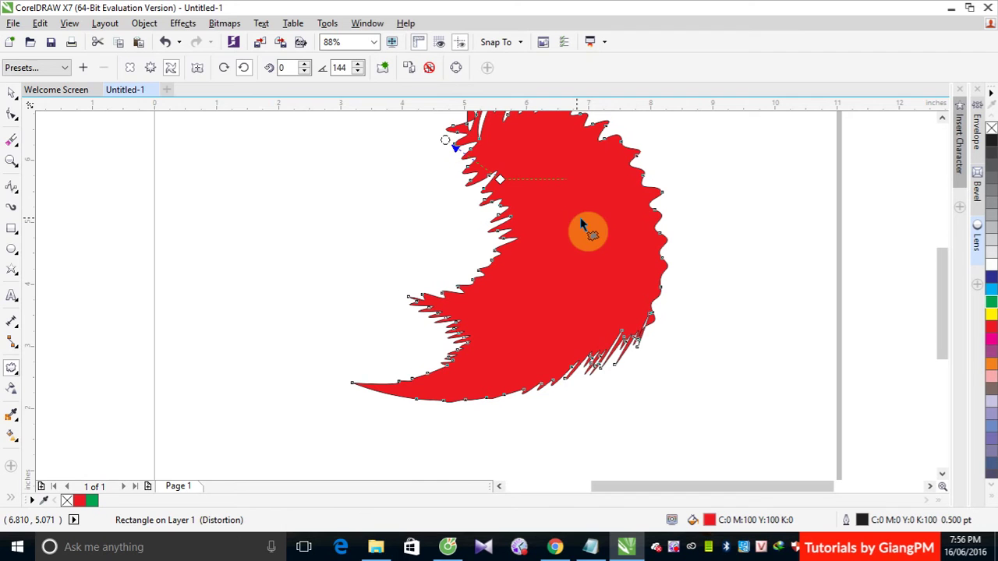
pyautogui.click(12, 92)
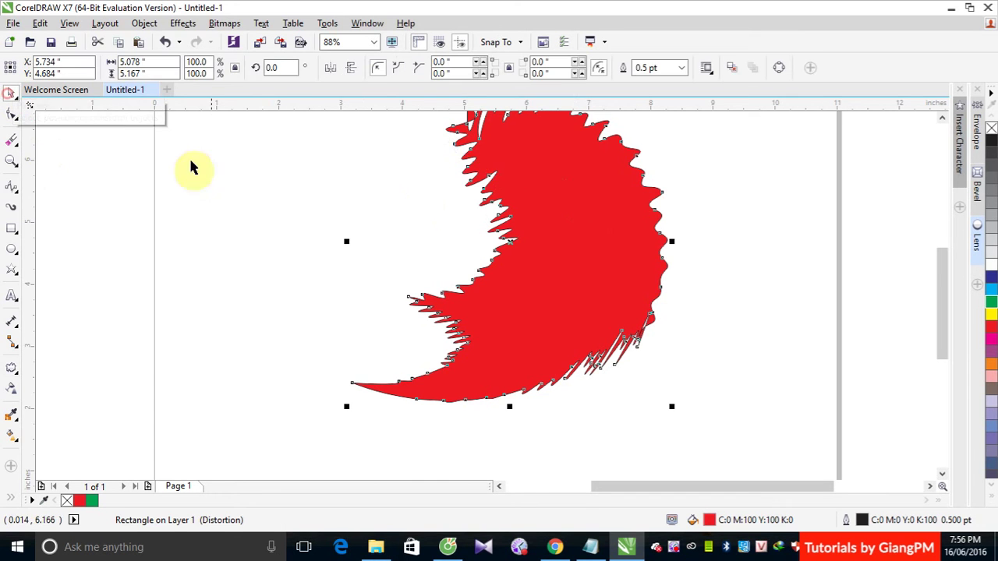
pyautogui.press('Delete')
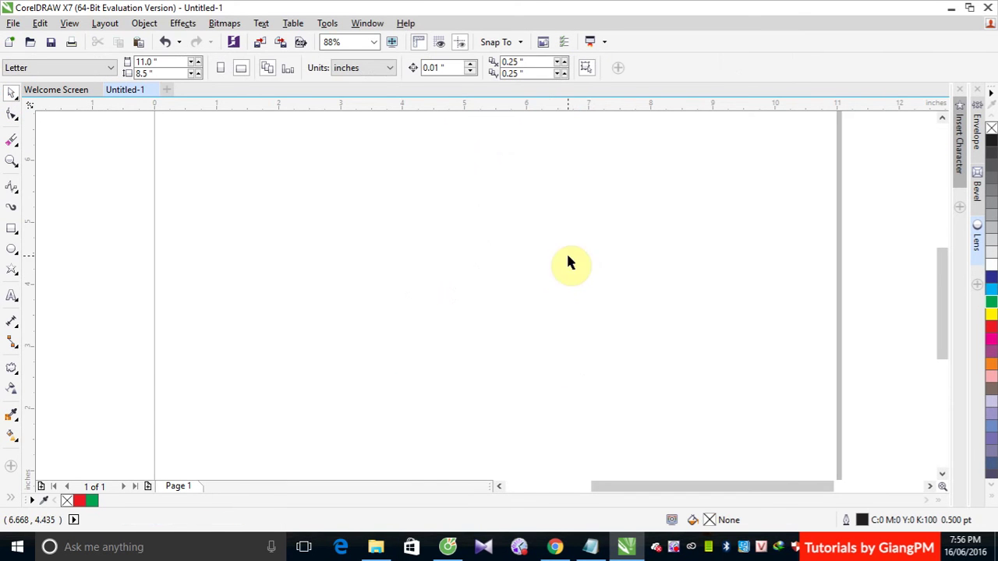
# - Draw a five-pointed star about 2.58 by 2.45 inches in the lower middle of the page and fill it red
pyautogui.click(11, 270)
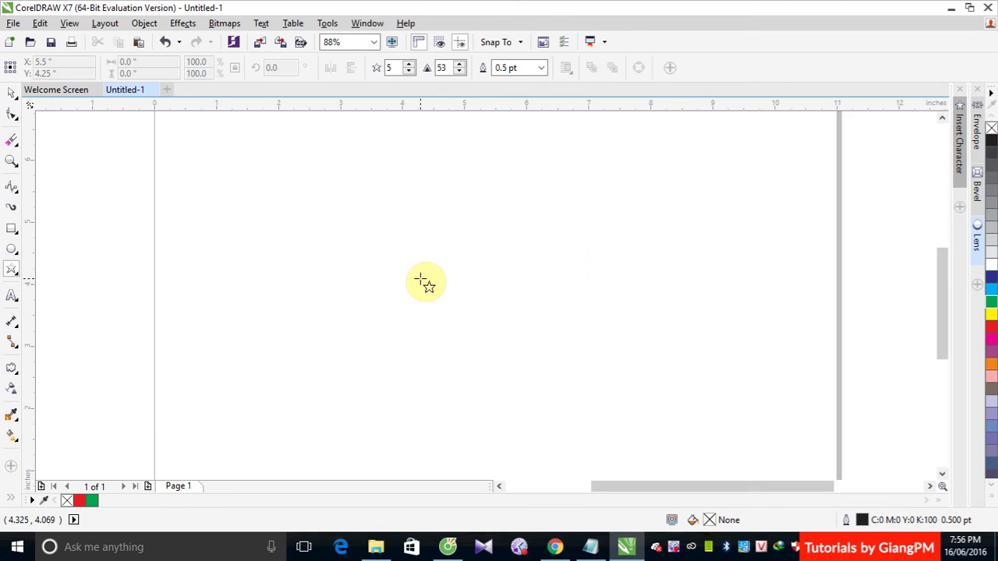
pyautogui.moveTo(418, 283); pyautogui.dragTo(585, 439)
pyautogui.click(992, 334)
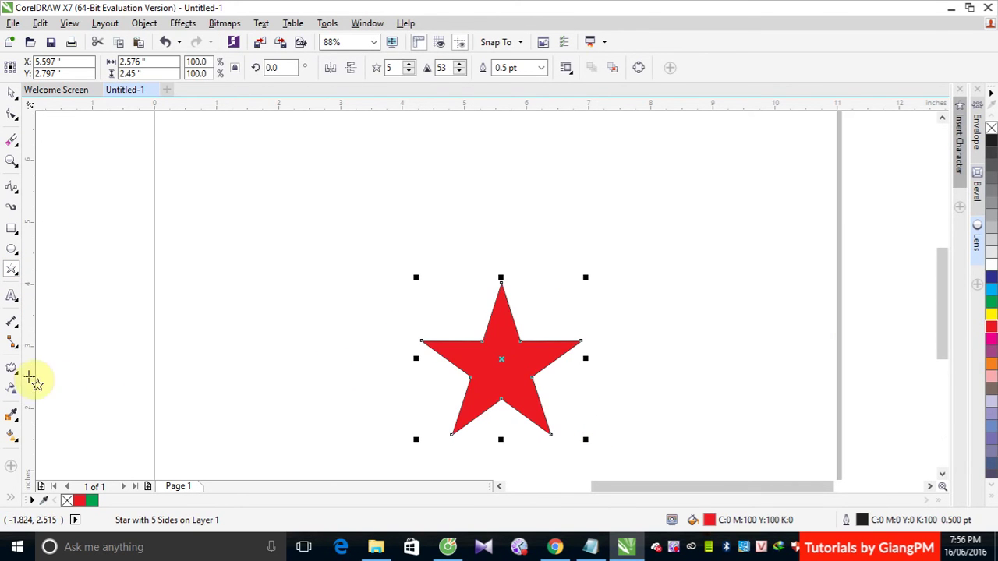
# - Twist the star about 70 degrees counterclockwise, and add a second twister distortion of about 41 degrees clockwise
pyautogui.click(11, 368)
pyautogui.moveTo(523, 383); pyautogui.dragTo(514, 362)
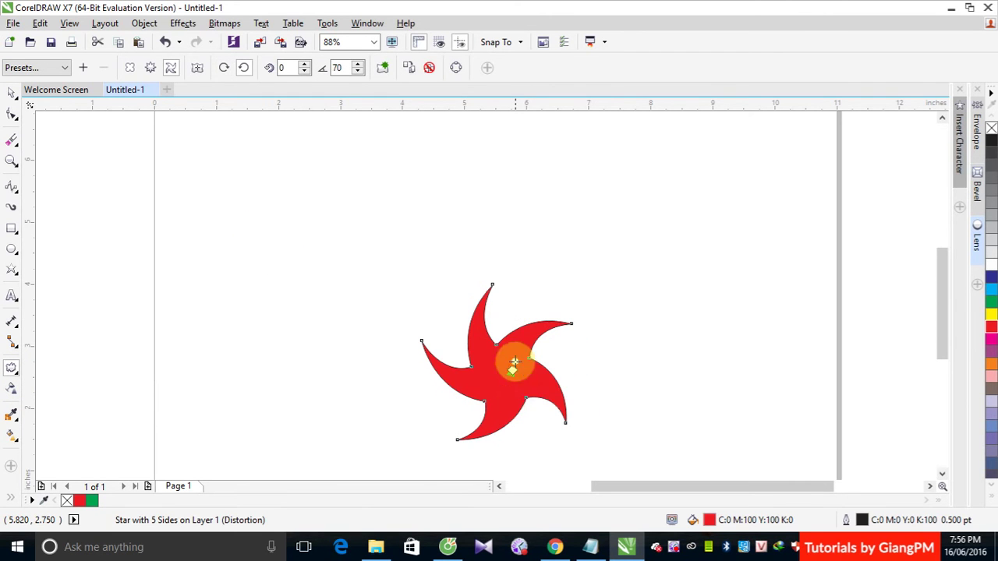
pyautogui.moveTo(535, 401); pyautogui.dragTo(511, 376)
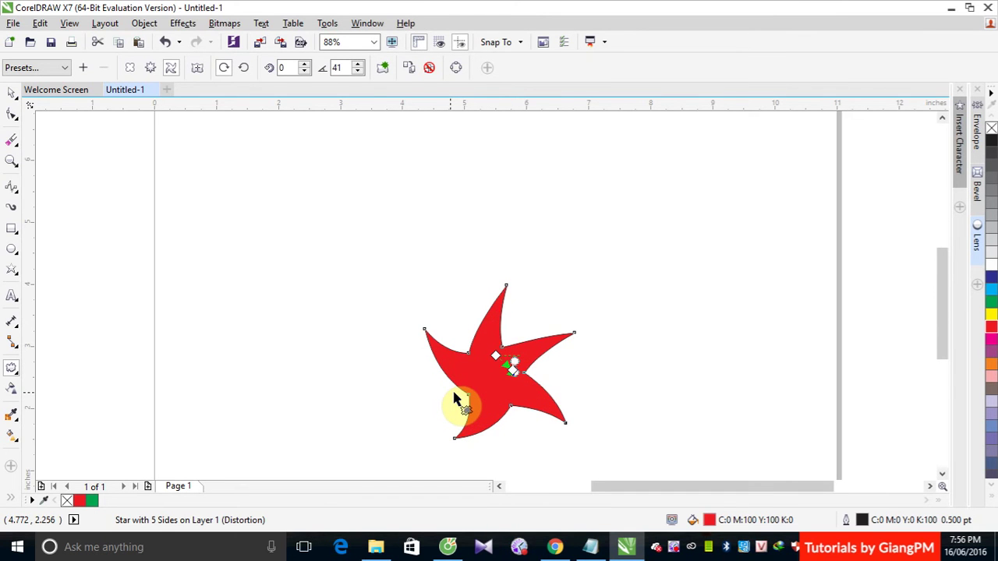
# - Add the artistic text "AIDS" on the empty page area above and left of the star
pyautogui.click(11, 295)
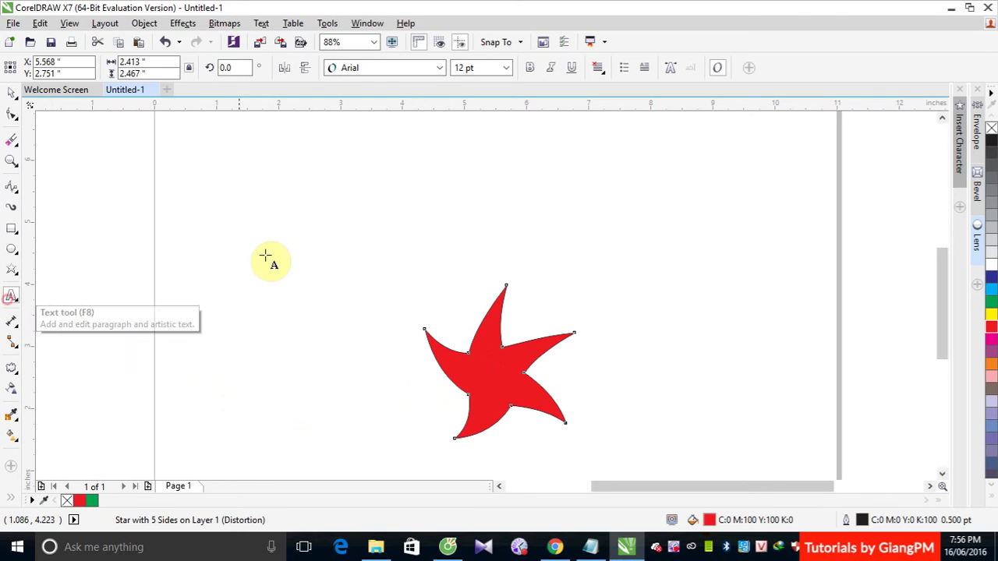
pyautogui.click(266, 233)
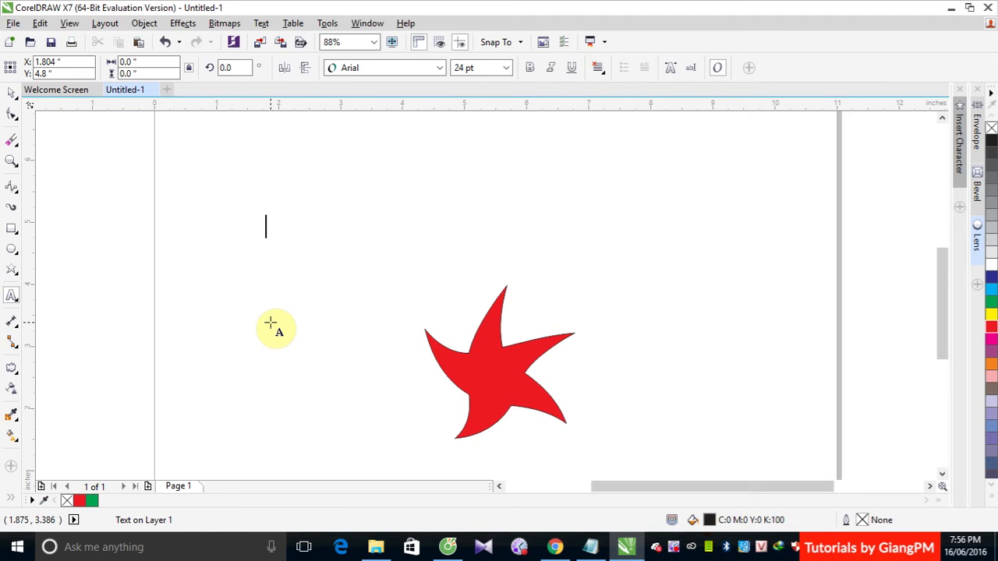
pyautogui.write('Al')
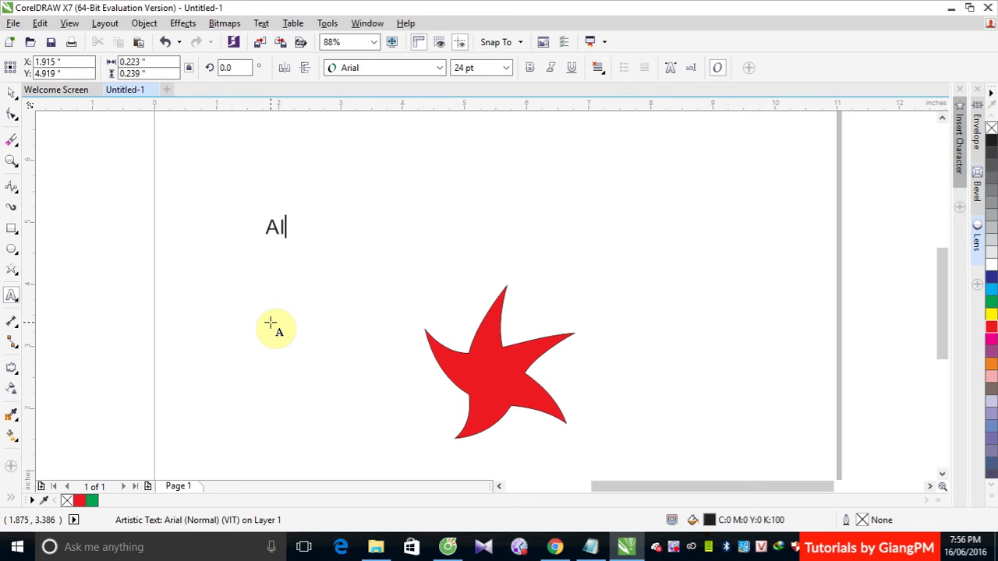
pyautogui.write('DS')
pyautogui.click(13, 94)
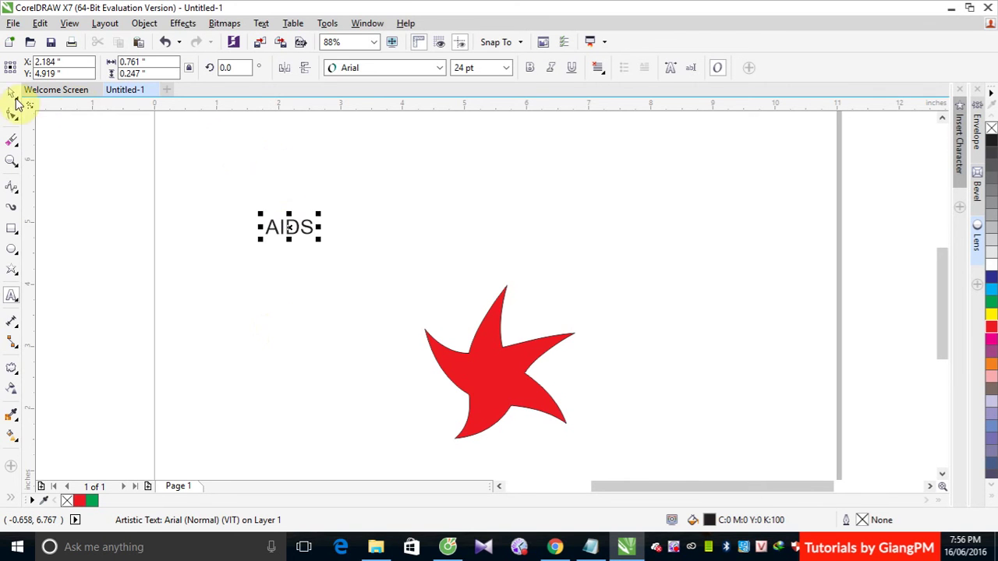
# - Format the AIDS text in the Impact font at about 150 pt and place it above the star
pyautogui.click(370, 68)
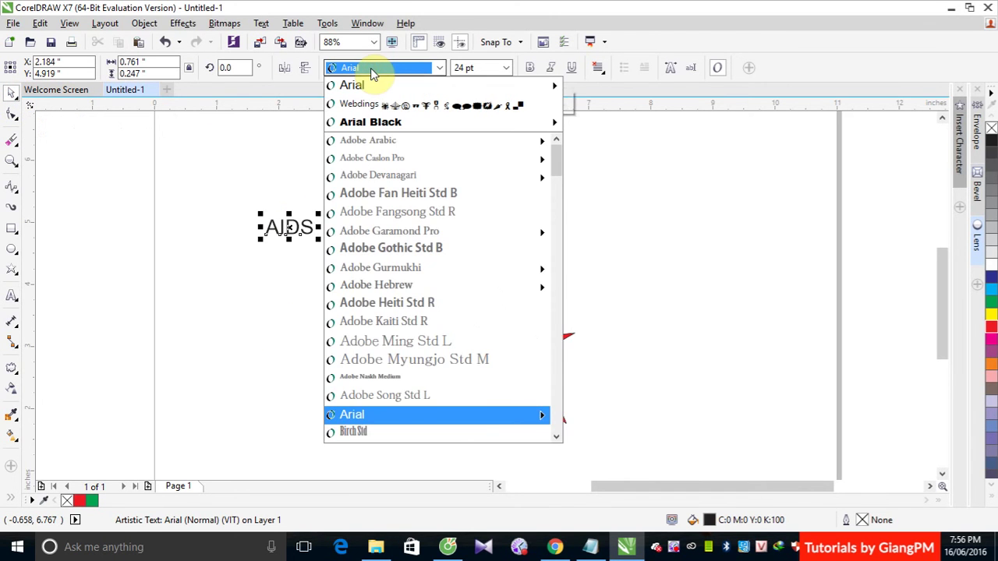
pyautogui.click(371, 68)
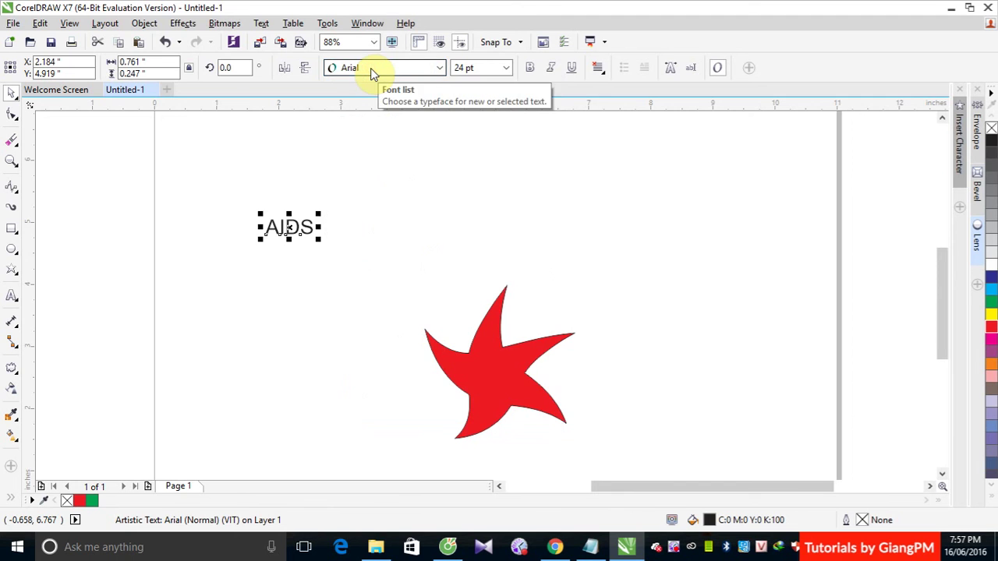
pyautogui.click(370, 68)
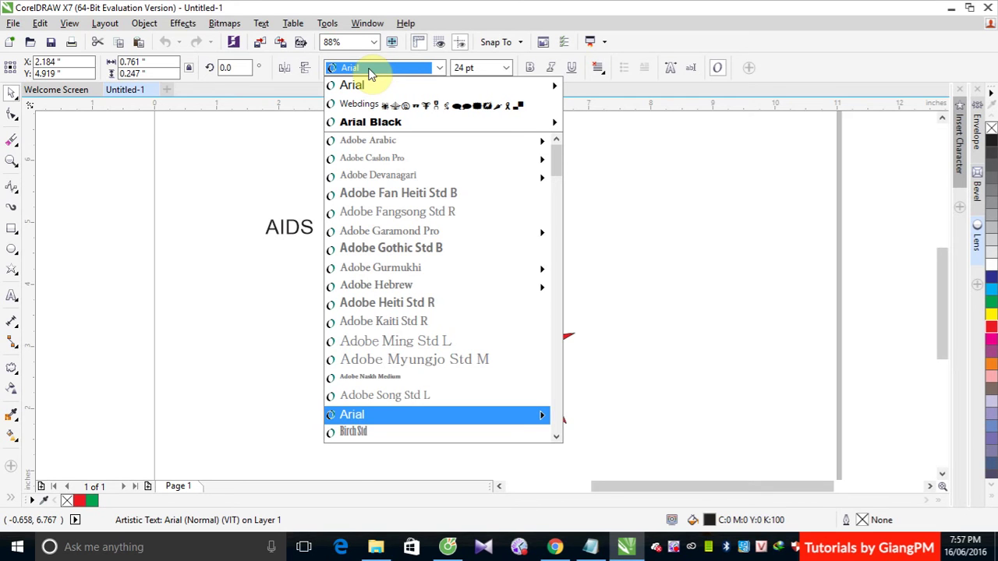
pyautogui.write('Impact')
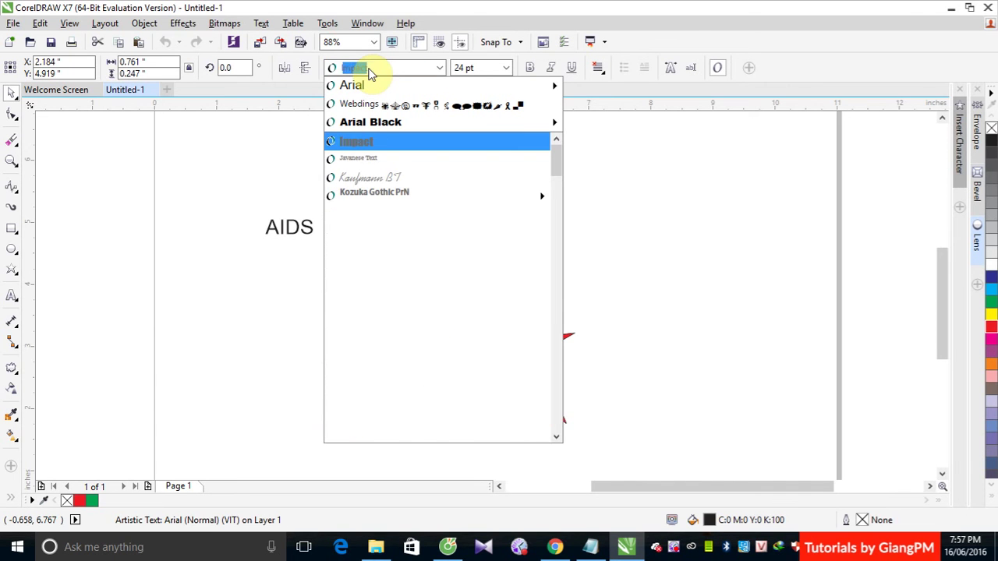
pyautogui.press('Return')
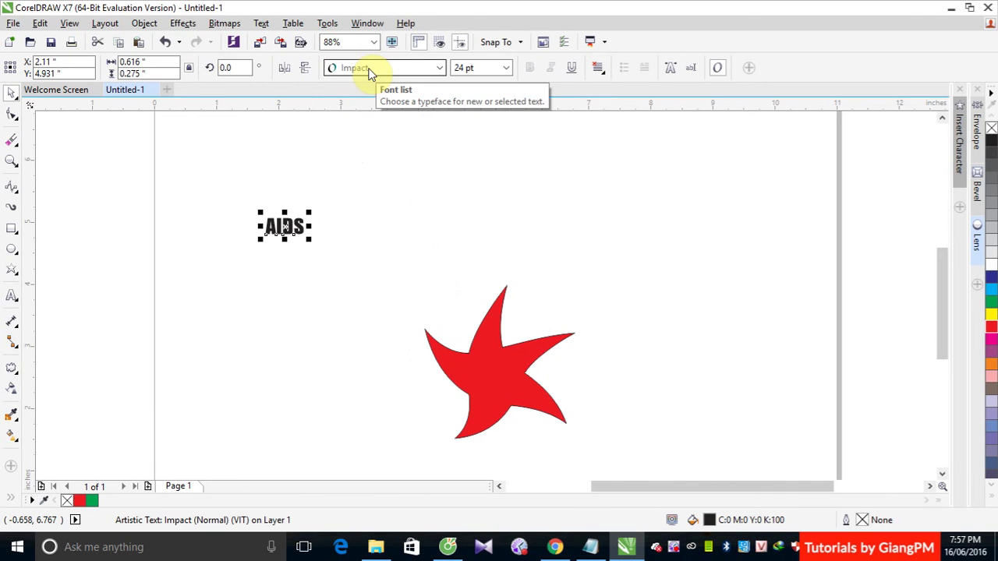
pyautogui.moveTo(311, 242); pyautogui.dragTo(410, 336)
pyautogui.moveTo(322, 247); pyautogui.dragTo(446, 226)
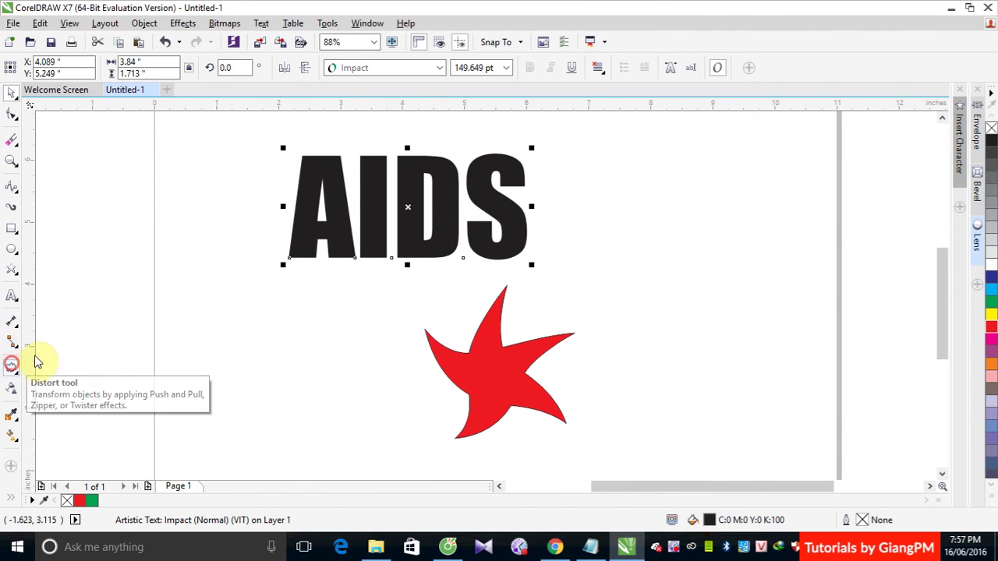
# - Apply a zipper distortion with an amplitude of about 11 and frequency 5 to the AIDS text, and deselect it
pyautogui.click(11, 367)
pyautogui.click(150, 68)
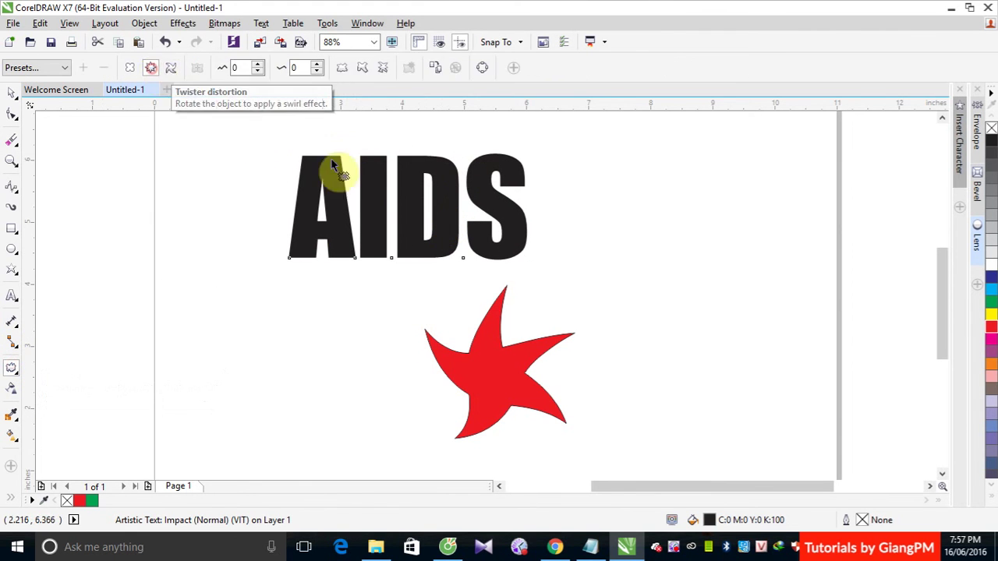
pyautogui.moveTo(408, 198)
pyautogui.mouseDown()
pyautogui.moveTo(397, 195)
pyautogui.moveTo(408, 216)
pyautogui.moveTo(385, 208)
pyautogui.moveTo(458, 248)
pyautogui.moveTo(404, 197)
pyautogui.moveTo(423, 197)
pyautogui.mouseUp()
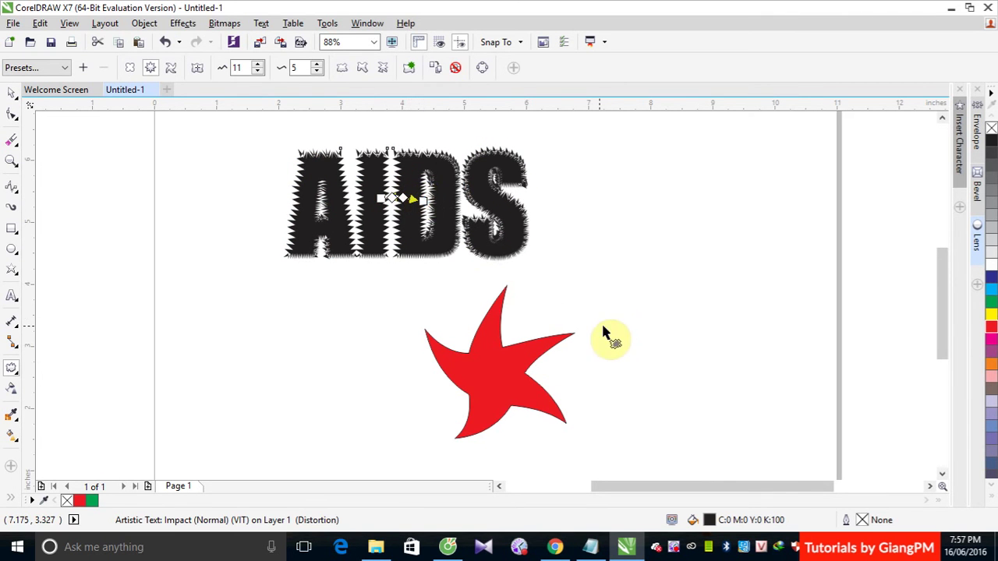
pyautogui.click(12, 92)
pyautogui.click(89, 199)
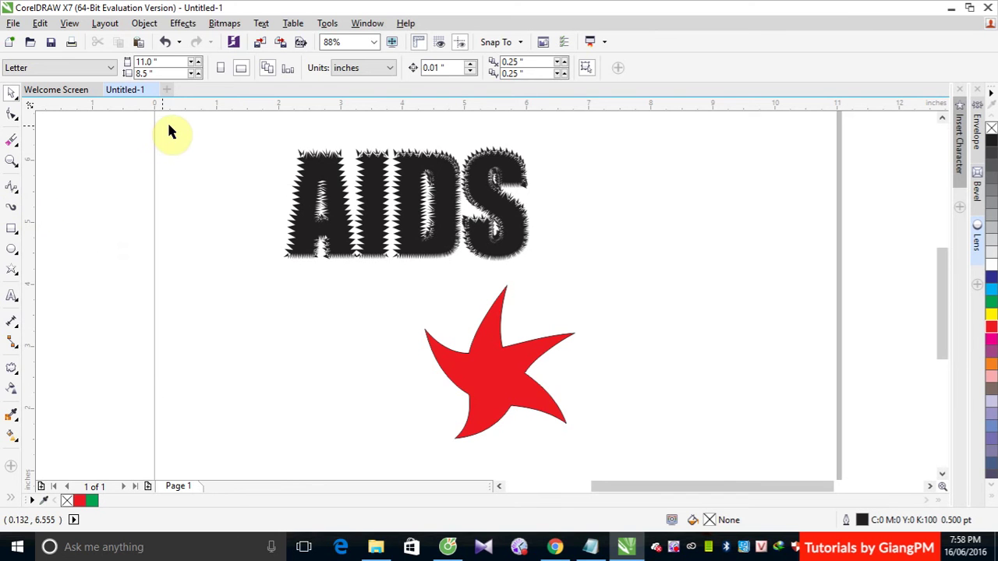
pyautogui.click(260, 43)
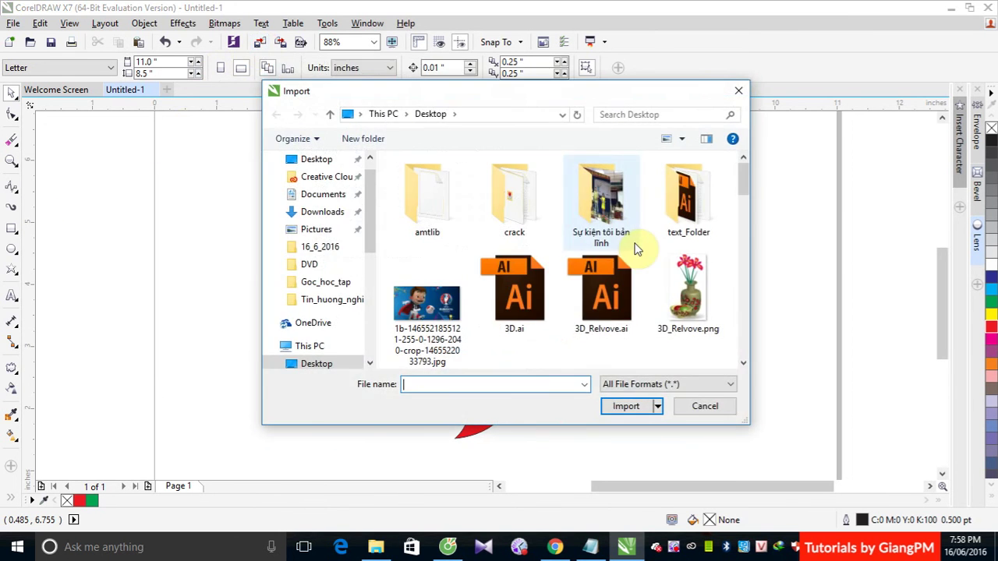
pyautogui.click(427, 306)
pyautogui.click(628, 406)
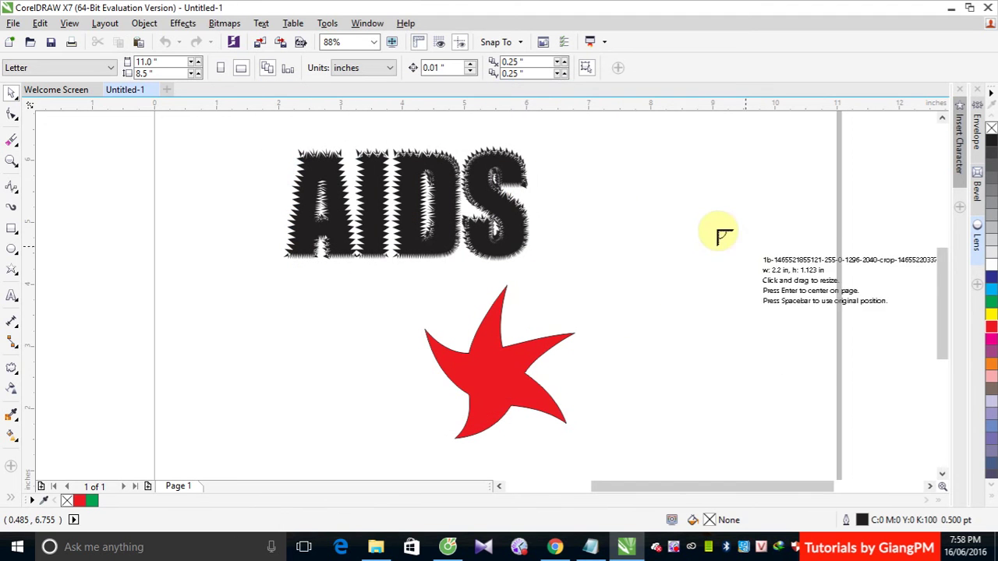
pyautogui.click(642, 196)
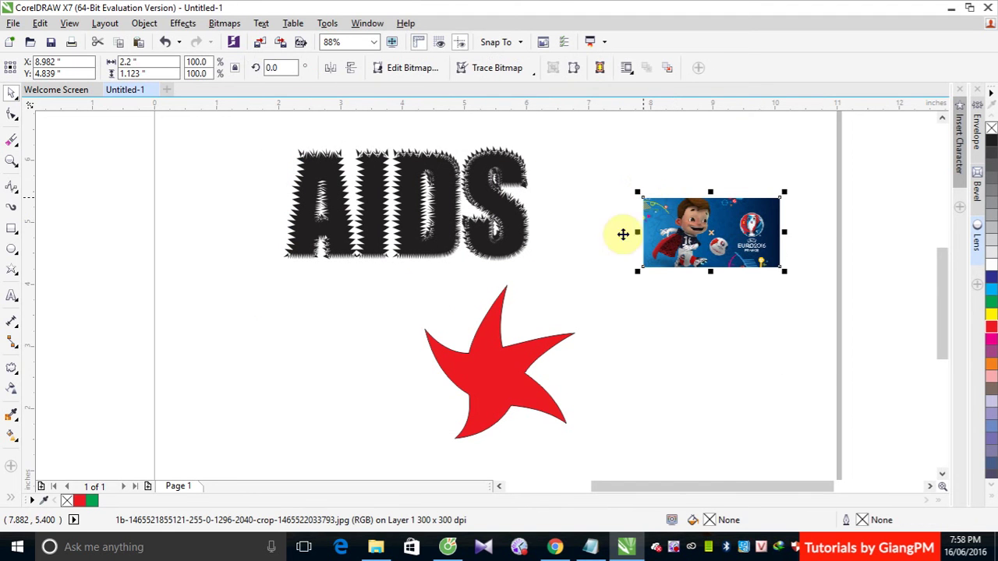
# - Try to use the zipper and twister distortions on the imported bitmap image
pyautogui.click(10, 368)
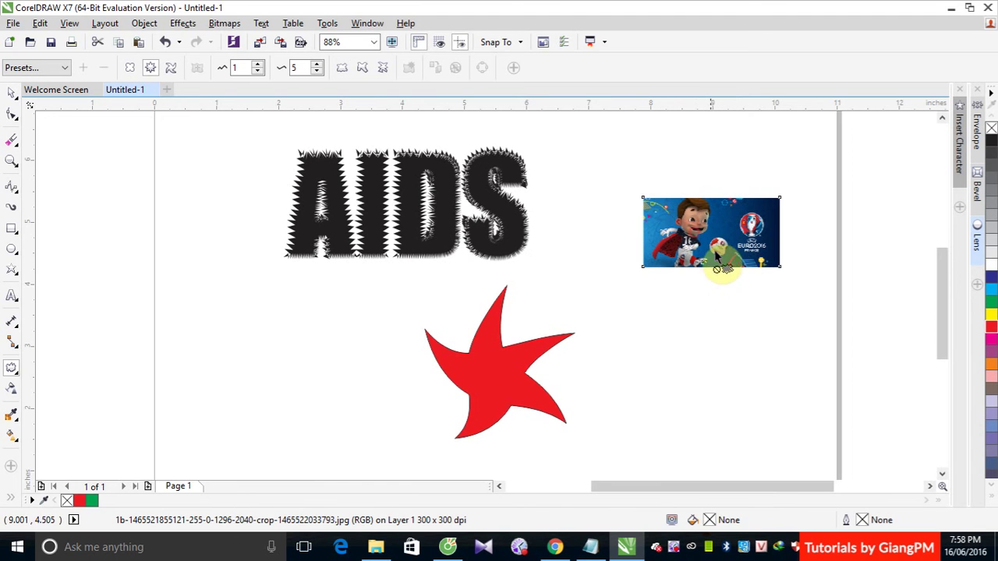
pyautogui.click(170, 67)
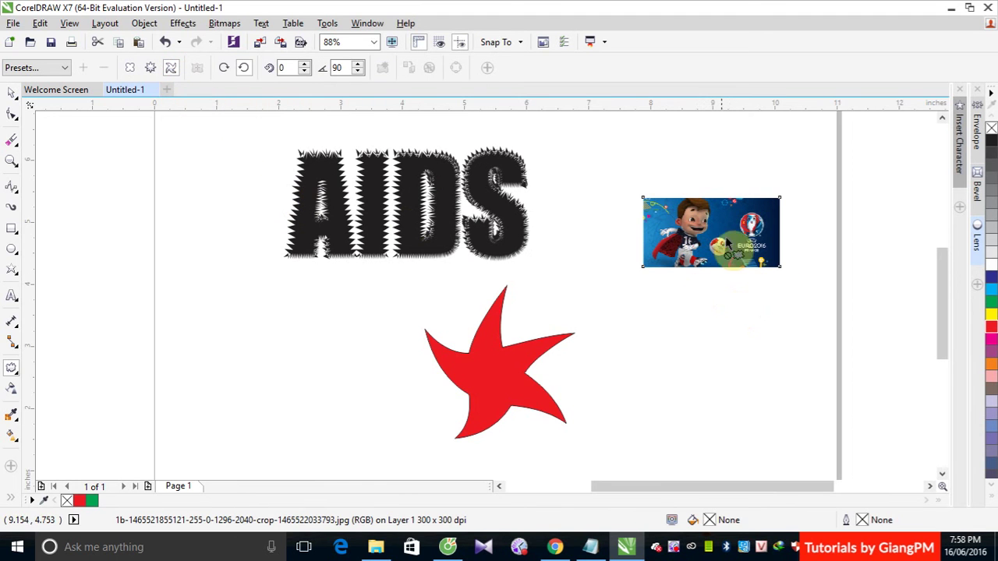
pyautogui.click(10, 96)
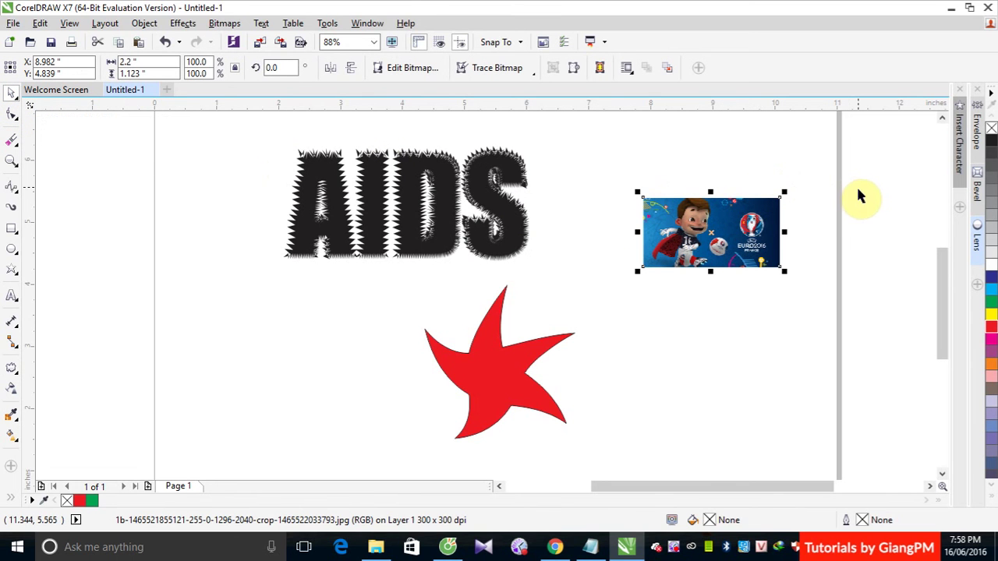